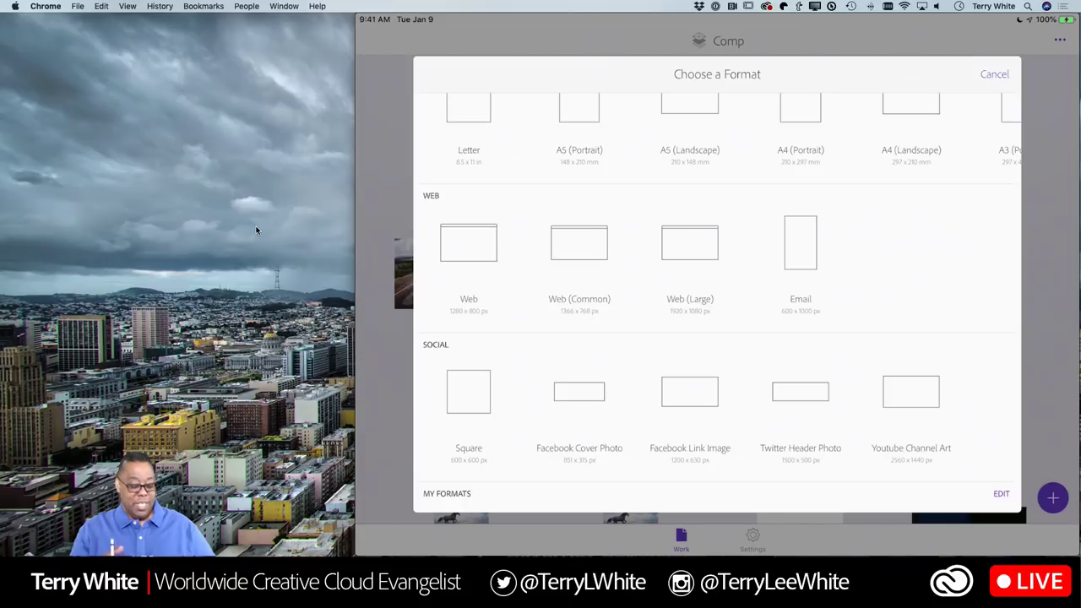
- Scroll the Choose a Format sheet to My Formats and create a blank Ltr wide layout
scroll(972, 321, down, 3)
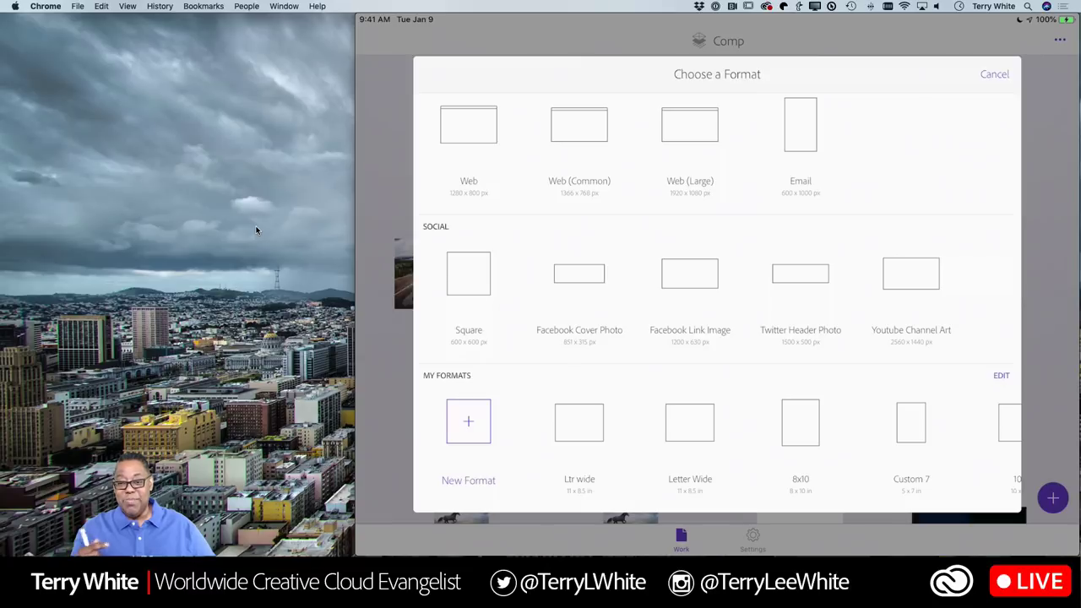
drag(955, 384, 959, 414)
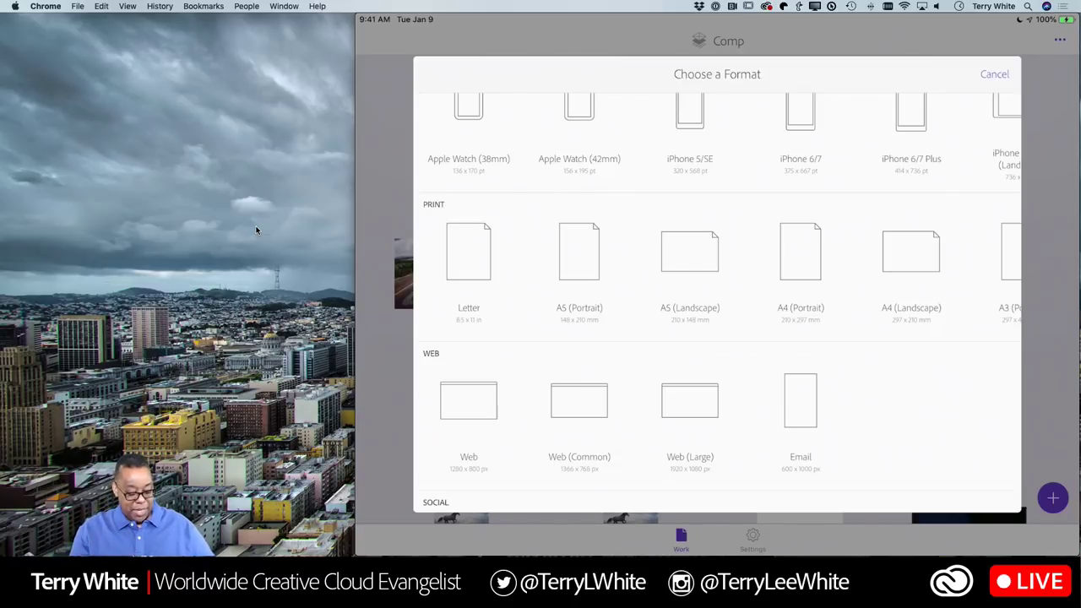
mouse_move(950, 371)
mouse_down()
mouse_move(950, 329)
mouse_move(928, 316)
mouse_move(940, 376)
mouse_up()
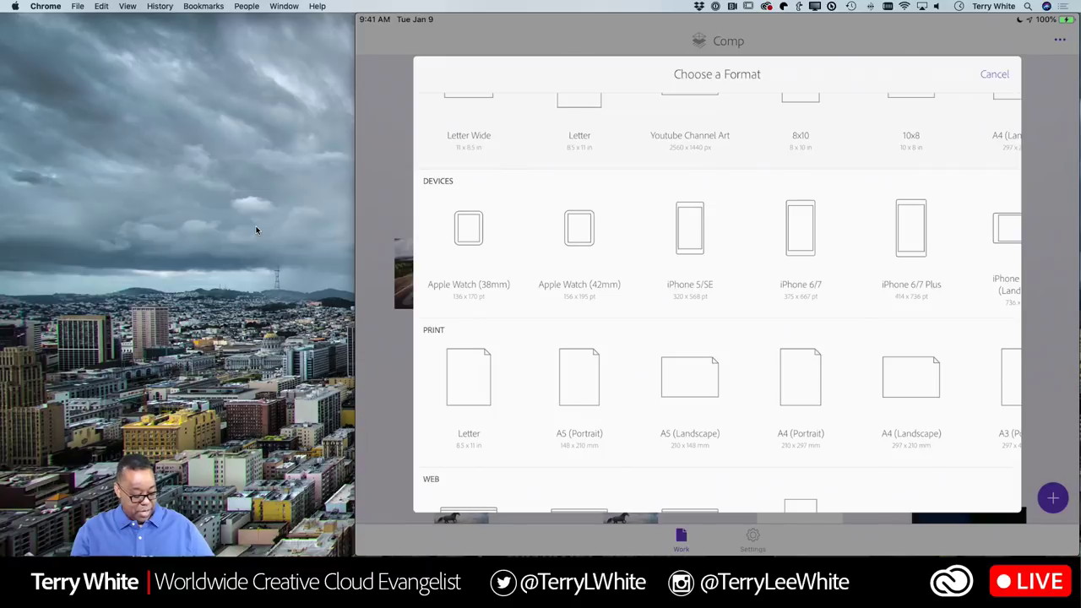
drag(933, 426, 946, 321)
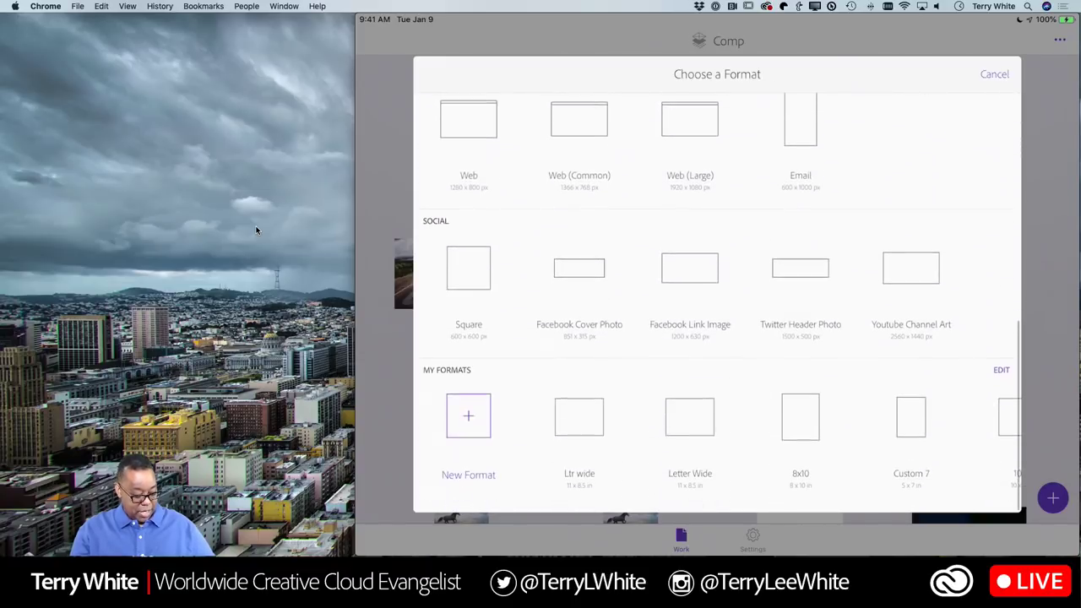
click(579, 418)
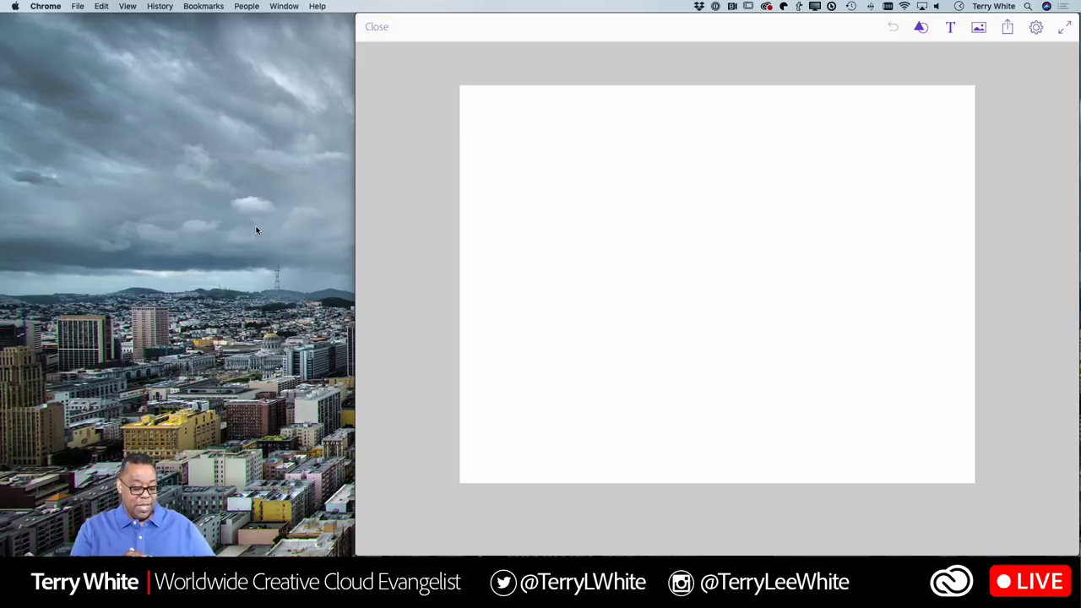
- Sketch an image placeholder stretched across the full page top, then a text line below it
drag(601, 133, 829, 273)
drag(627, 251, 821, 152)
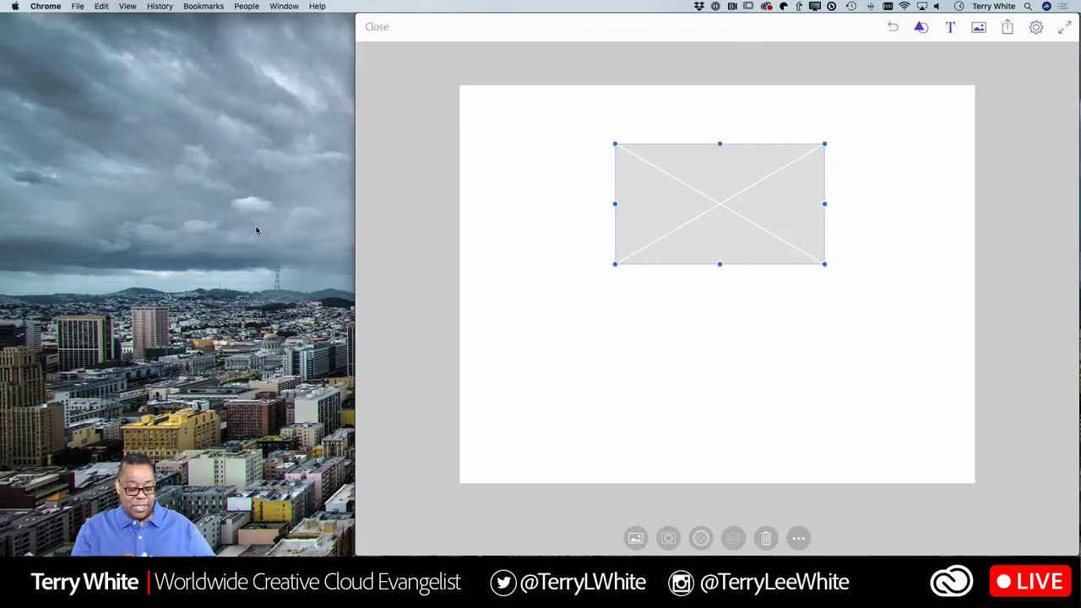
drag(824, 144, 980, 93)
drag(615, 264, 469, 231)
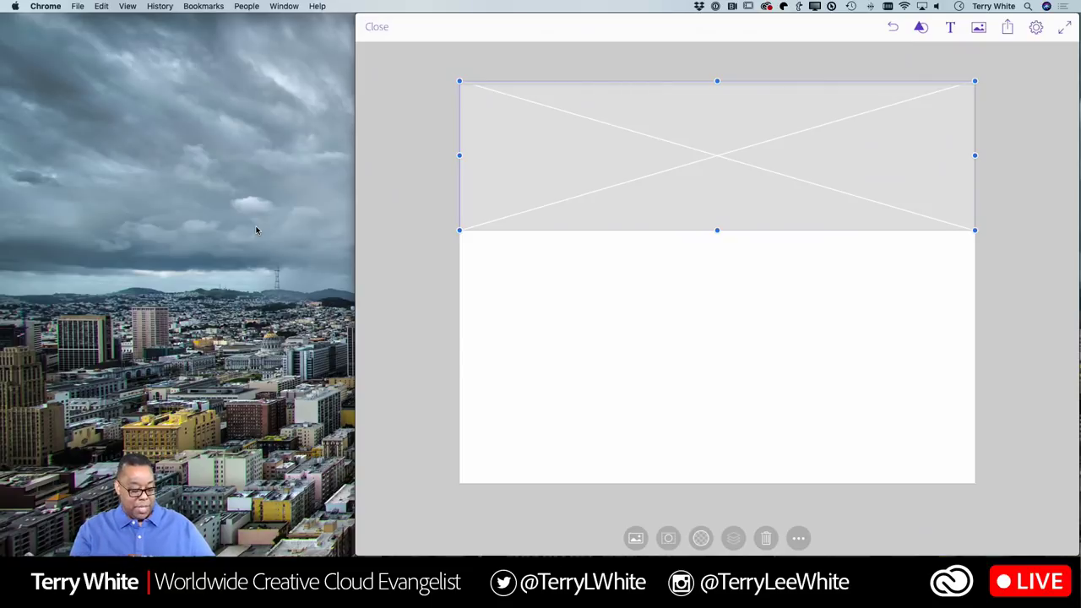
mouse_move(535, 284)
mouse_down()
mouse_move(603, 270)
mouse_move(879, 276)
mouse_up()
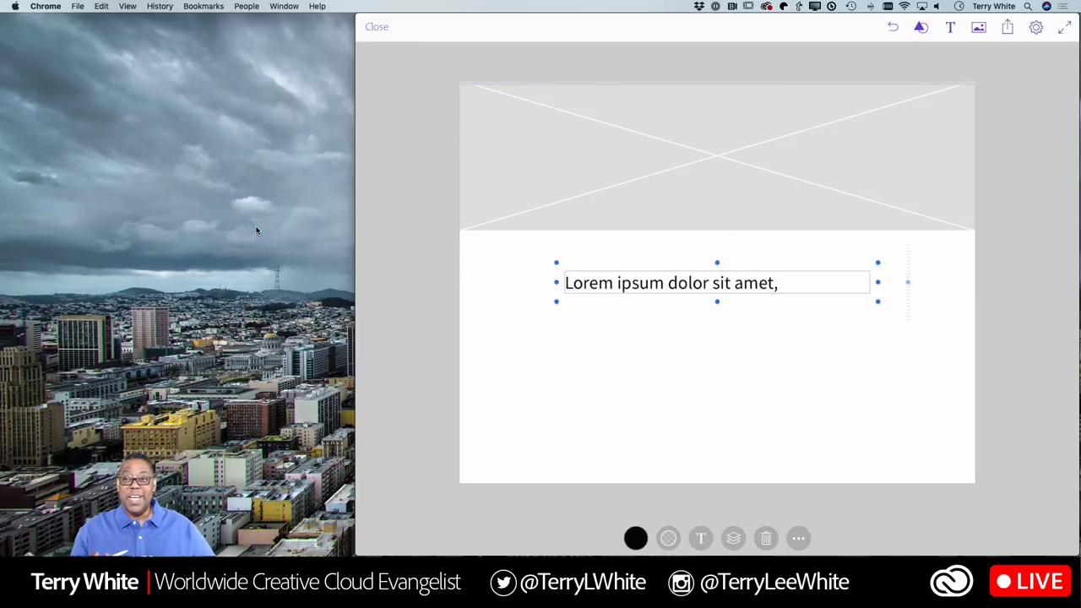
- Move the text into the hero, widen it and enlarge it to headline size
drag(810, 281, 809, 199)
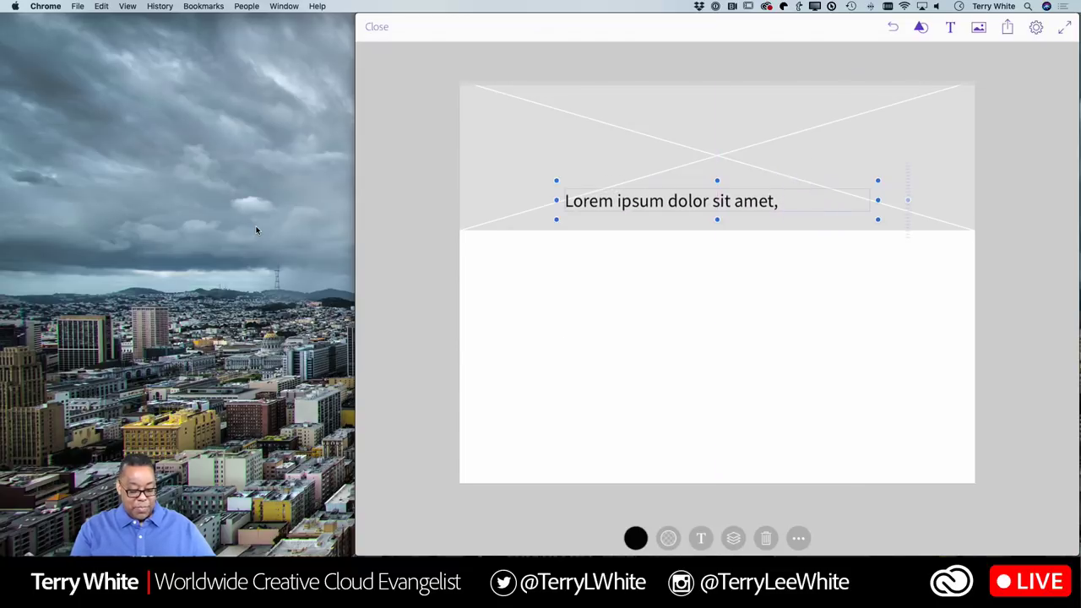
drag(878, 219, 950, 222)
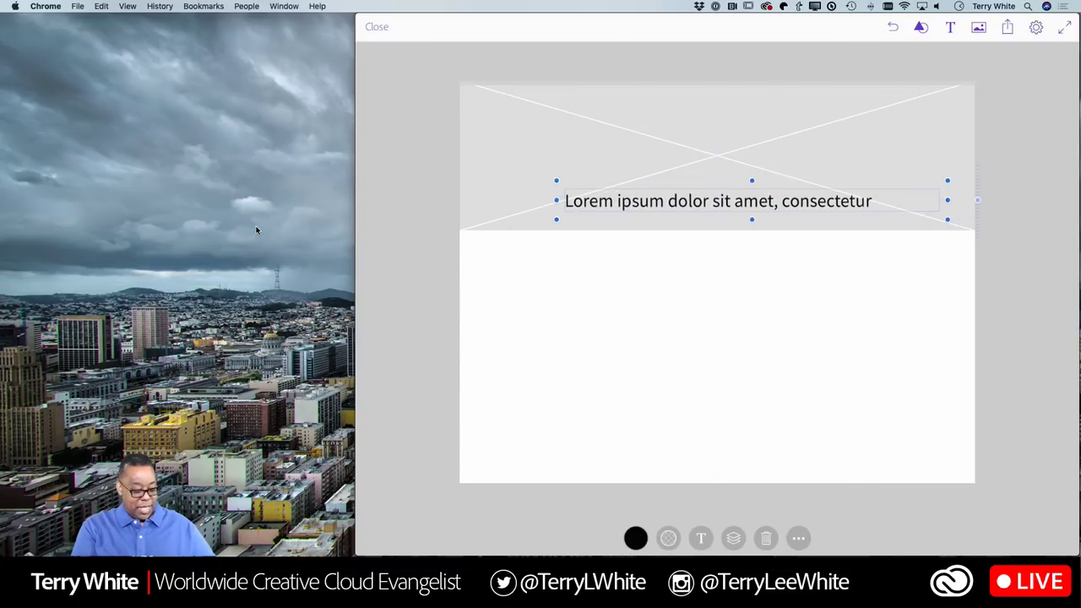
drag(557, 220, 495, 220)
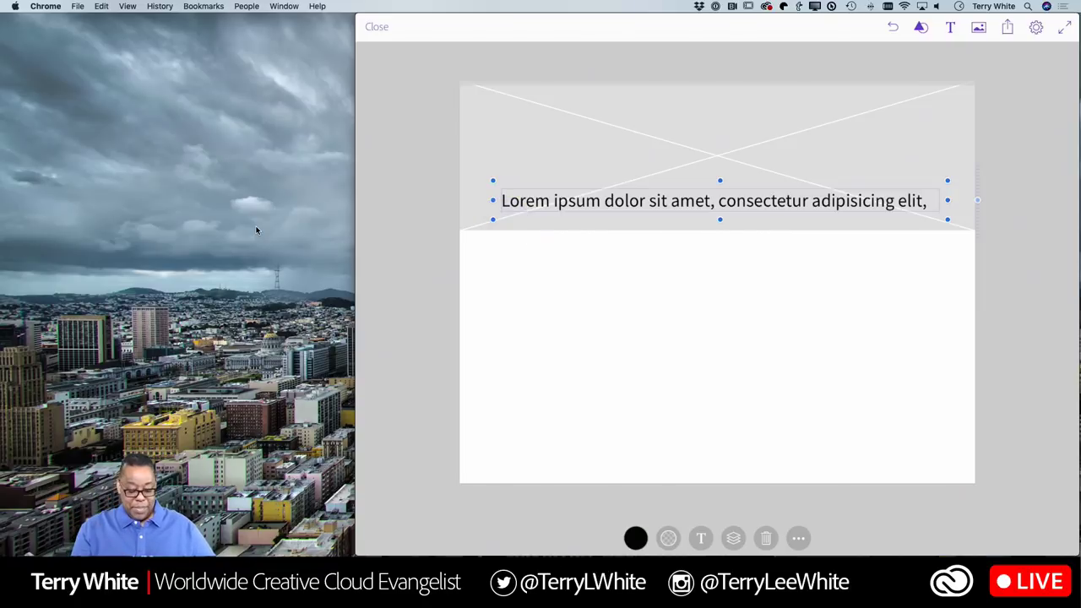
drag(977, 200, 980, 96)
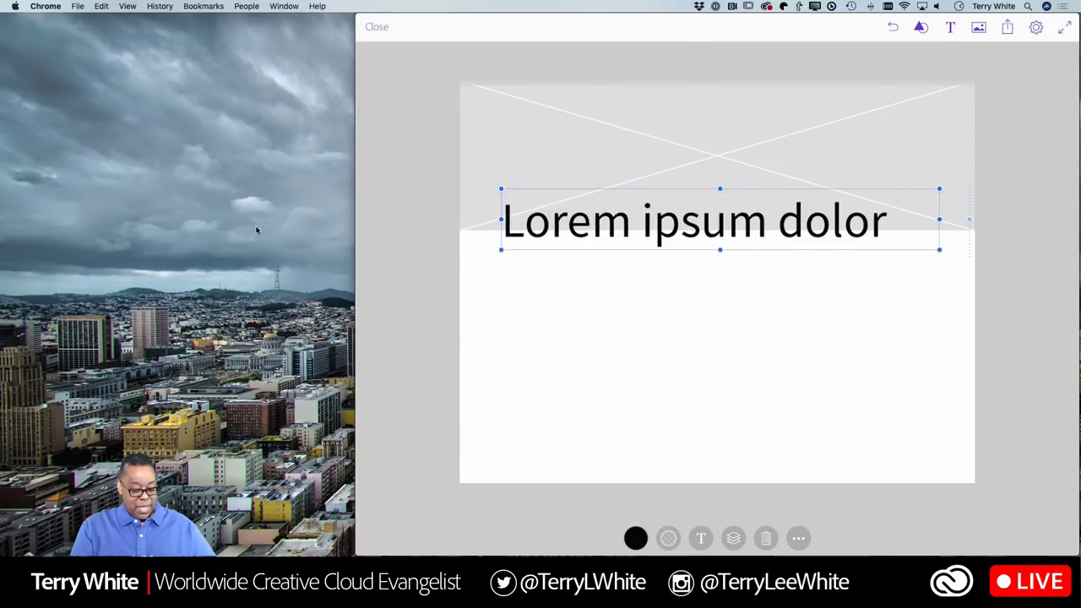
drag(854, 222, 854, 201)
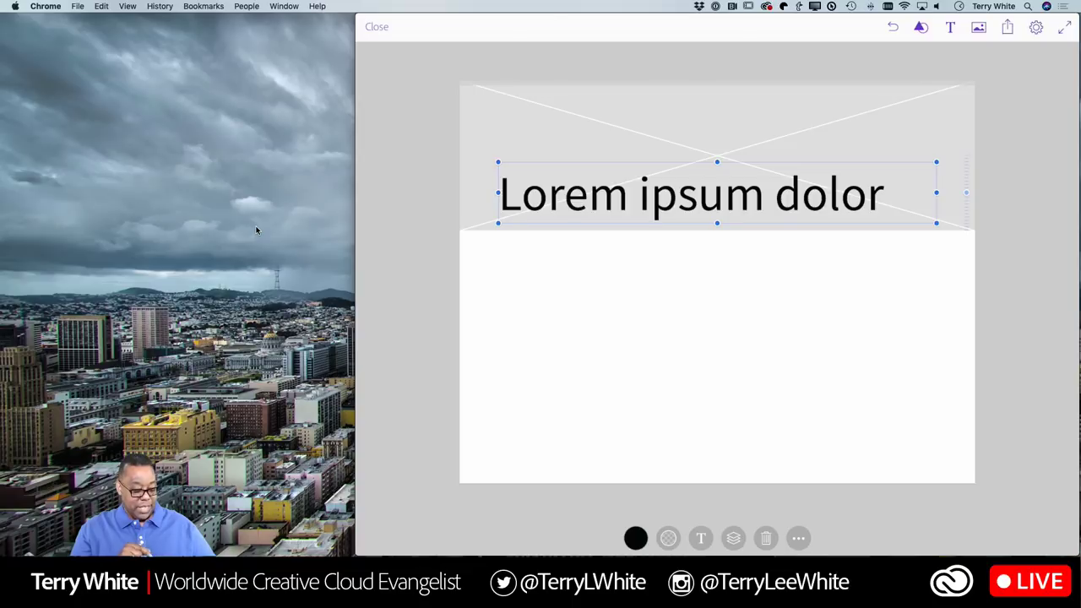
- Add a body text line below the hero, aligned left and widened to the full line
drag(533, 265, 864, 296)
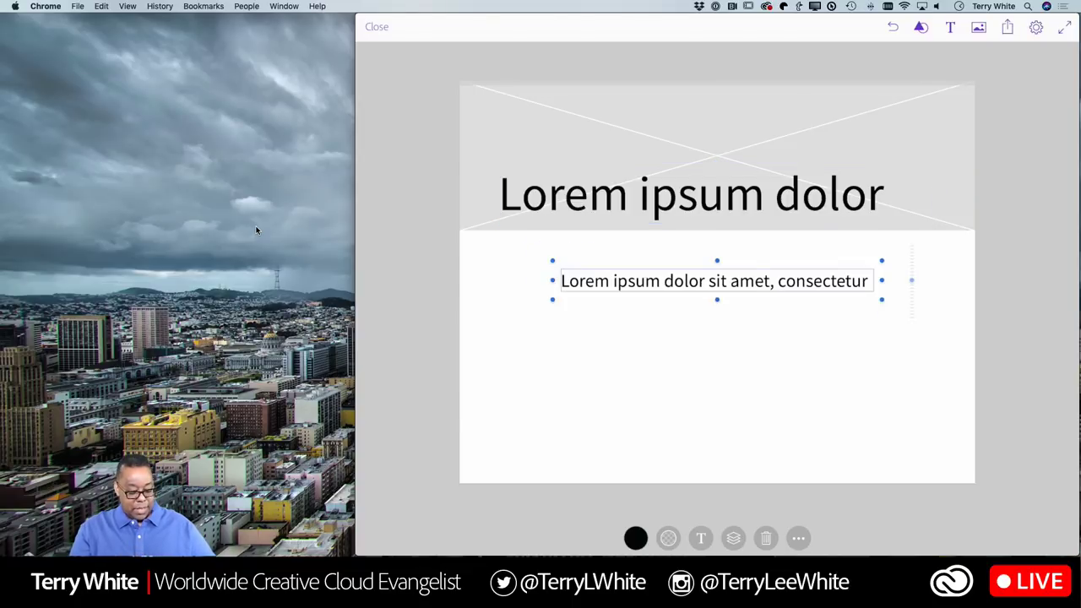
drag(811, 284, 748, 260)
drag(818, 276, 946, 275)
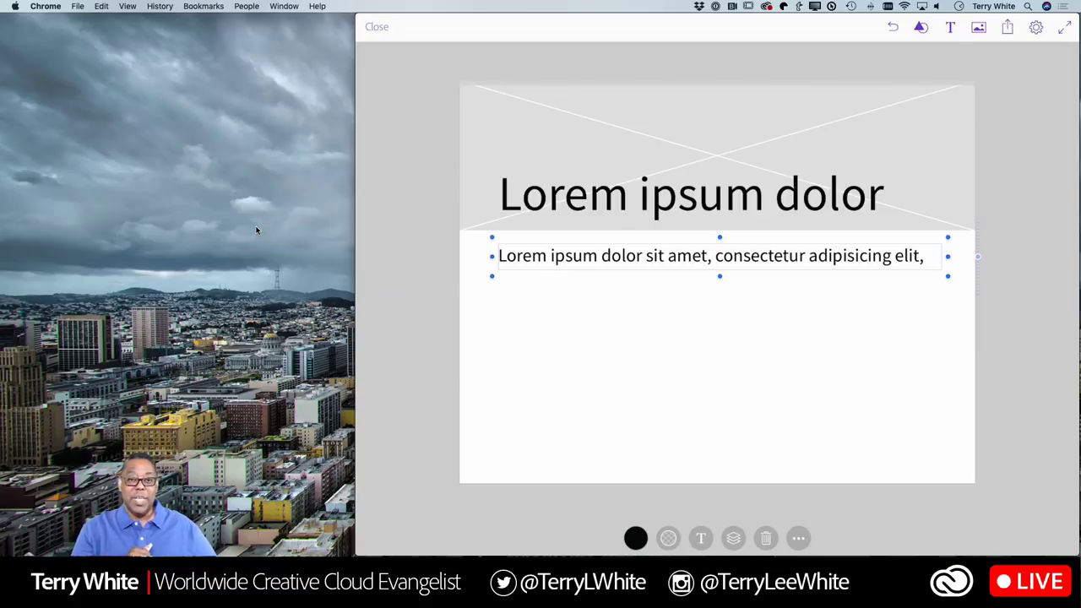
- Sketch a circular image placeholder just below the body text
mouse_move(540, 314)
mouse_down()
mouse_move(535, 385)
mouse_move(547, 309)
mouse_move(586, 376)
mouse_up()
drag(605, 296, 527, 371)
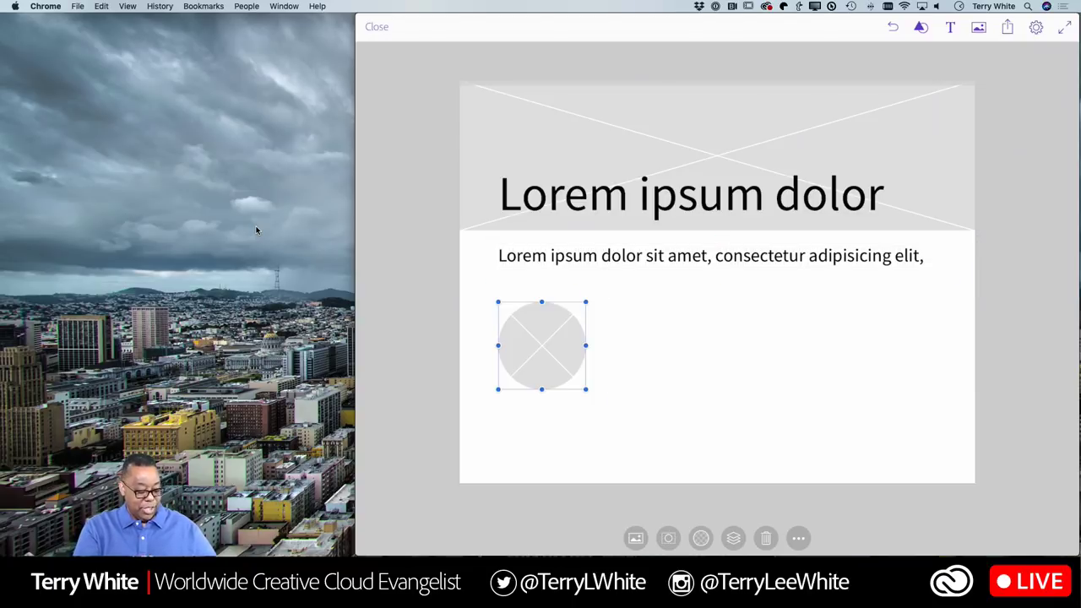
mouse_move(546, 343)
mouse_down()
mouse_move(579, 316)
mouse_move(550, 325)
mouse_up()
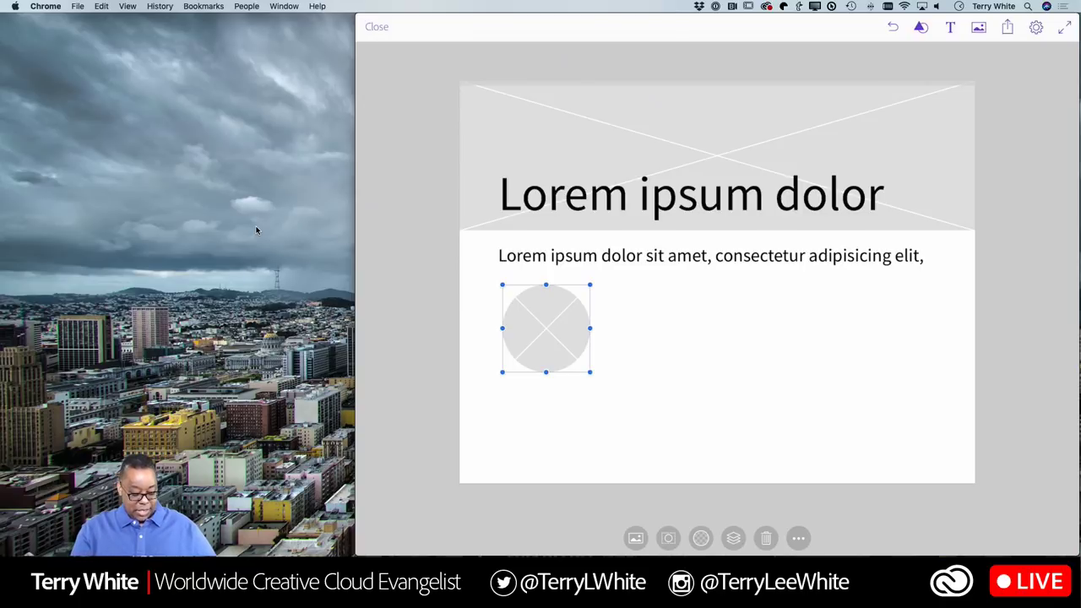
- Duplicate the circle, place the copy to its right, and undo the extra copy
click(798, 538)
click(793, 418)
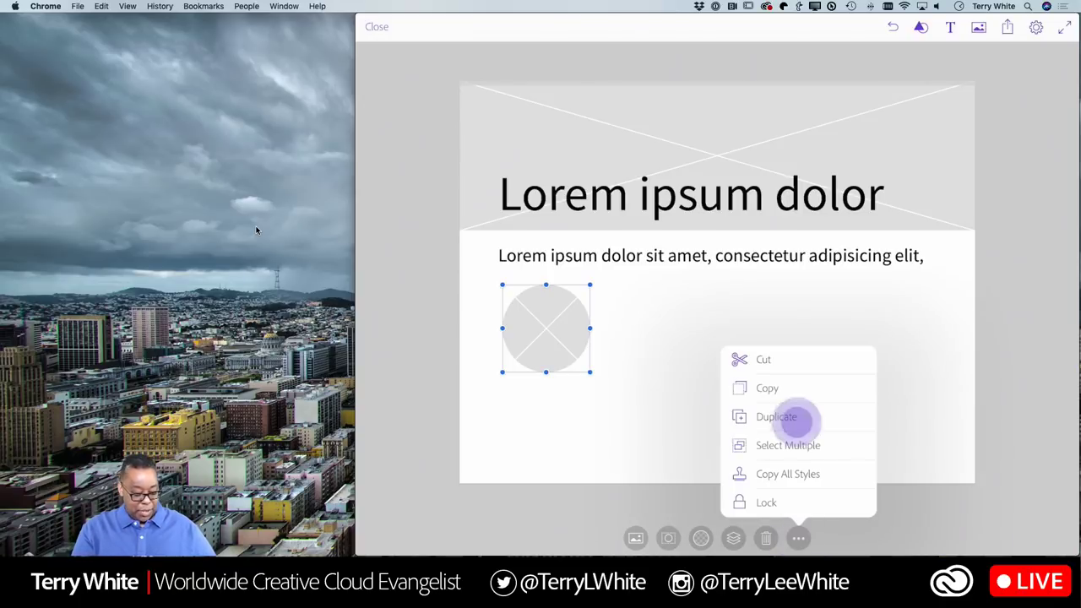
drag(590, 361, 724, 331)
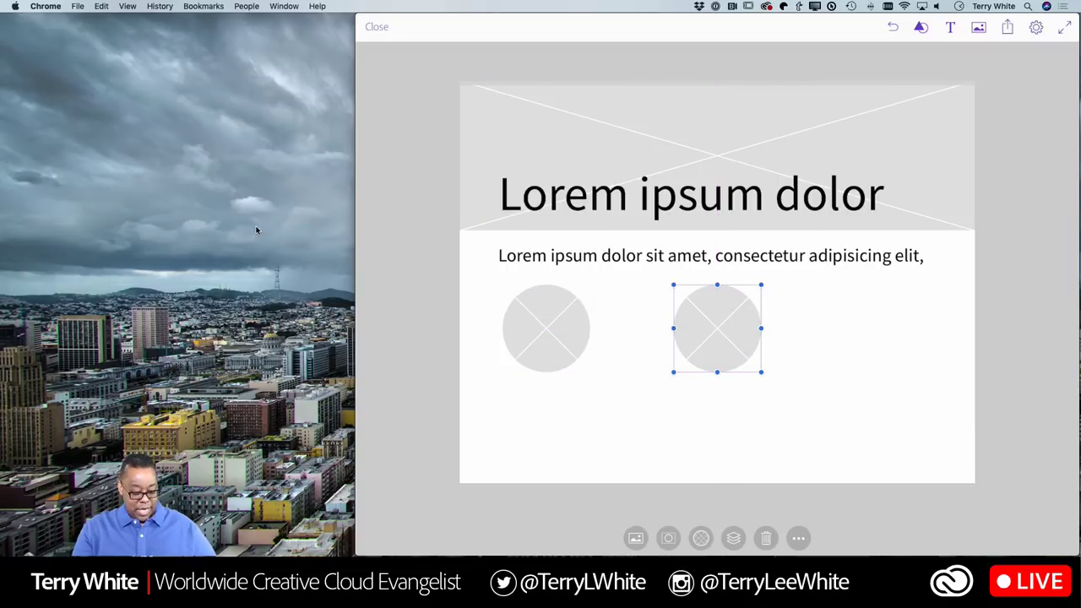
click(798, 538)
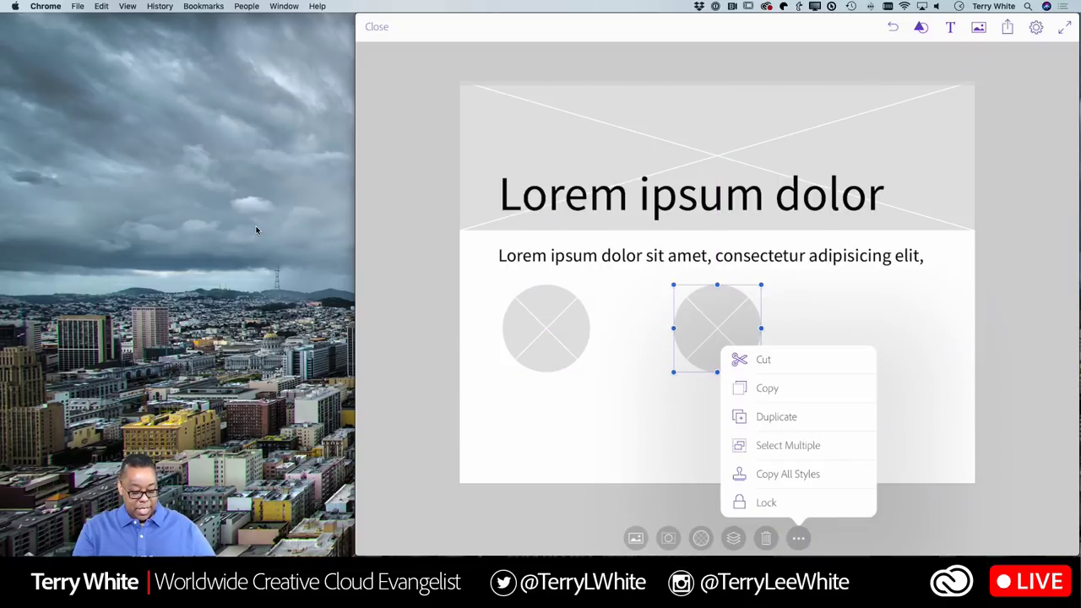
click(776, 416)
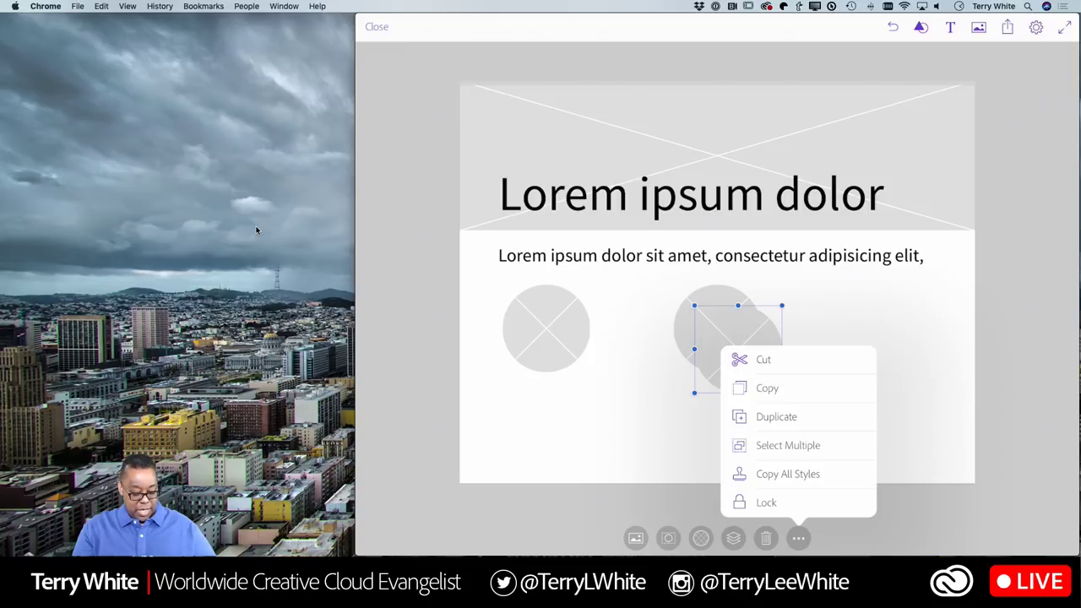
click(909, 408)
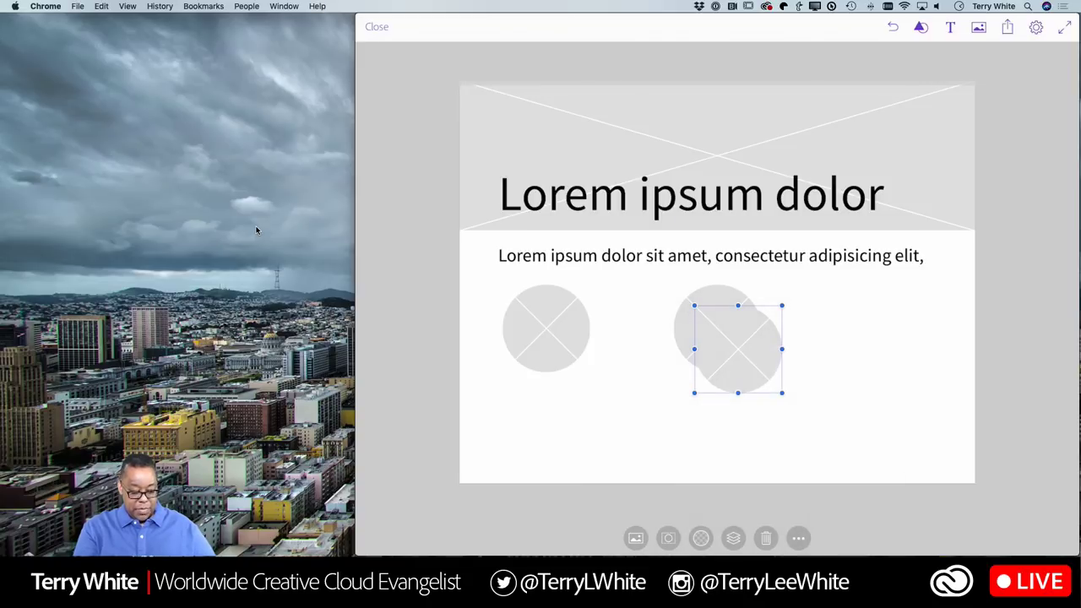
click(893, 26)
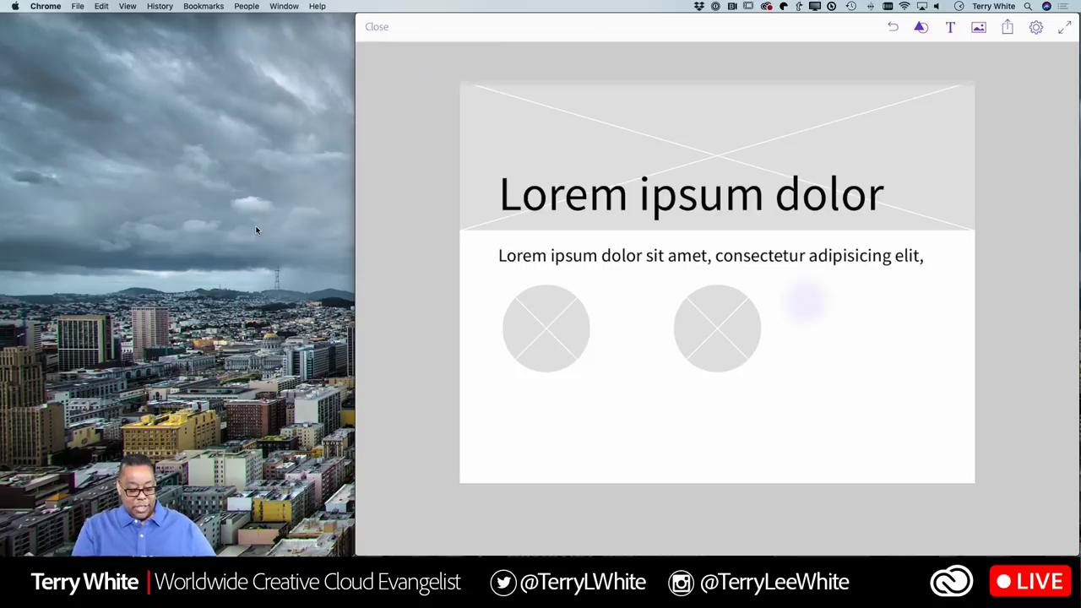
- Add an 18 pt paragraph right of the circles and sketch an image placeholder at the bottom
drag(805, 301, 940, 307)
drag(806, 333, 942, 331)
drag(816, 362, 920, 361)
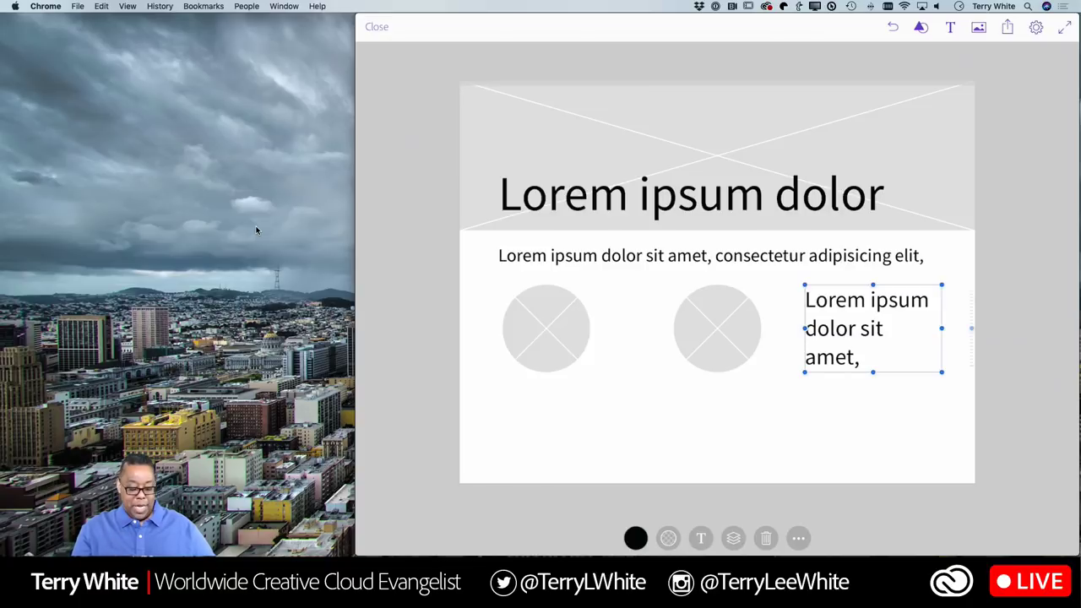
drag(971, 328, 974, 390)
drag(864, 338, 893, 339)
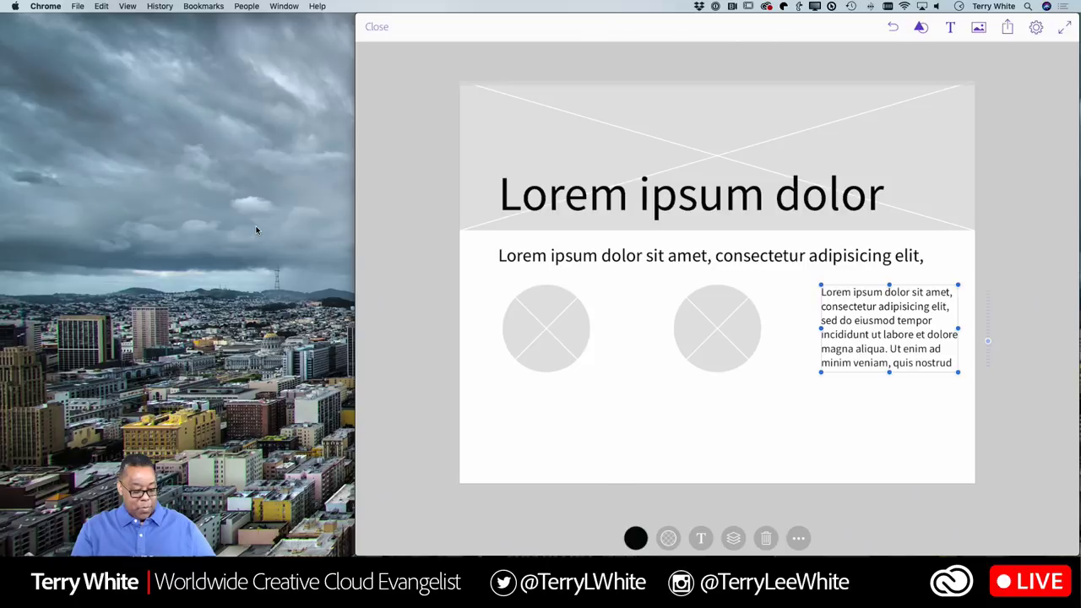
drag(565, 428, 803, 470)
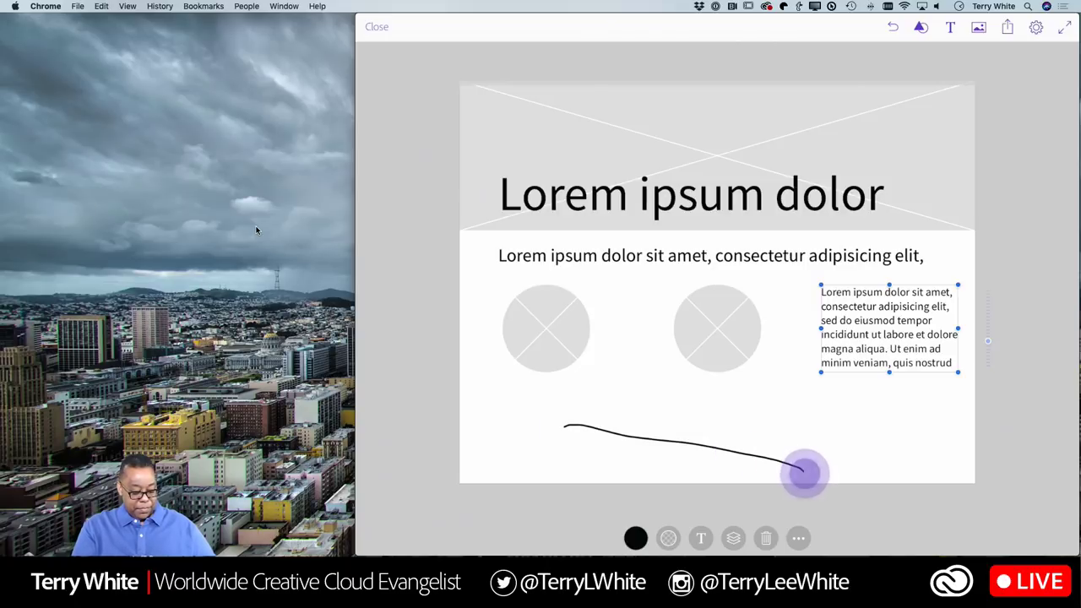
mouse_move(718, 417)
mouse_down()
mouse_move(633, 478)
mouse_move(637, 452)
mouse_move(464, 451)
mouse_up()
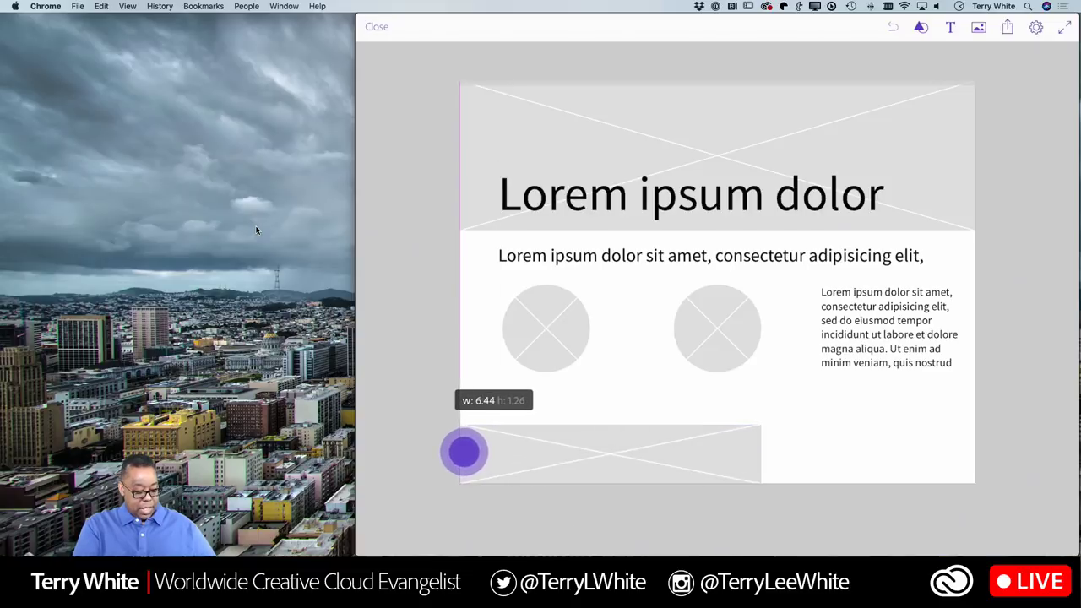
- Widen the bottom placeholder to the page edge (w 11.00), then select the header placeholder
drag(760, 453, 974, 458)
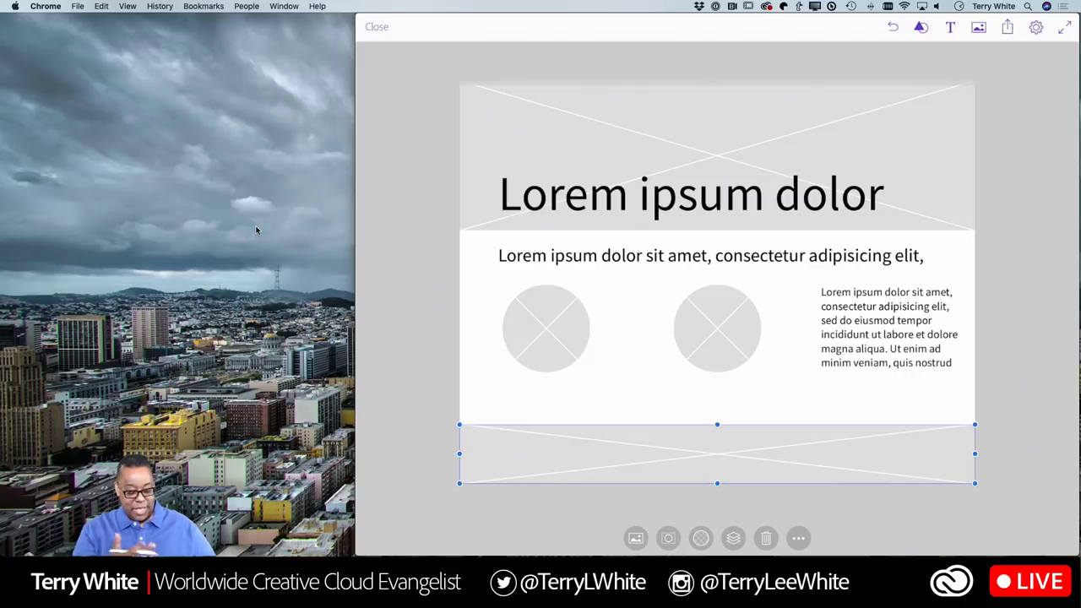
click(874, 150)
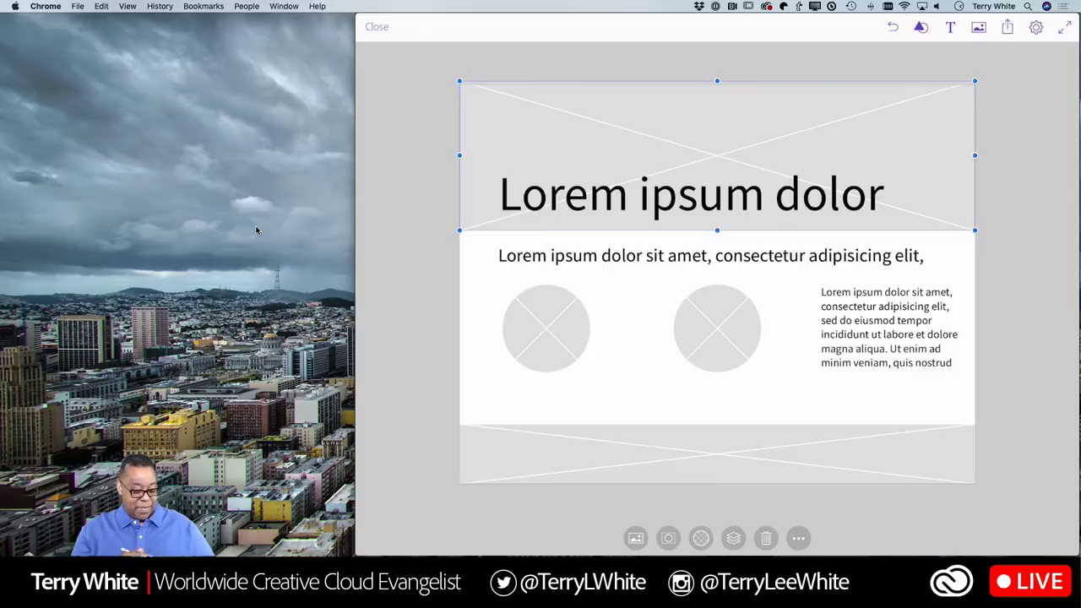
- Open the graphic sources for the header placeholder, viewing My Libraries before returning to Import
click(635, 538)
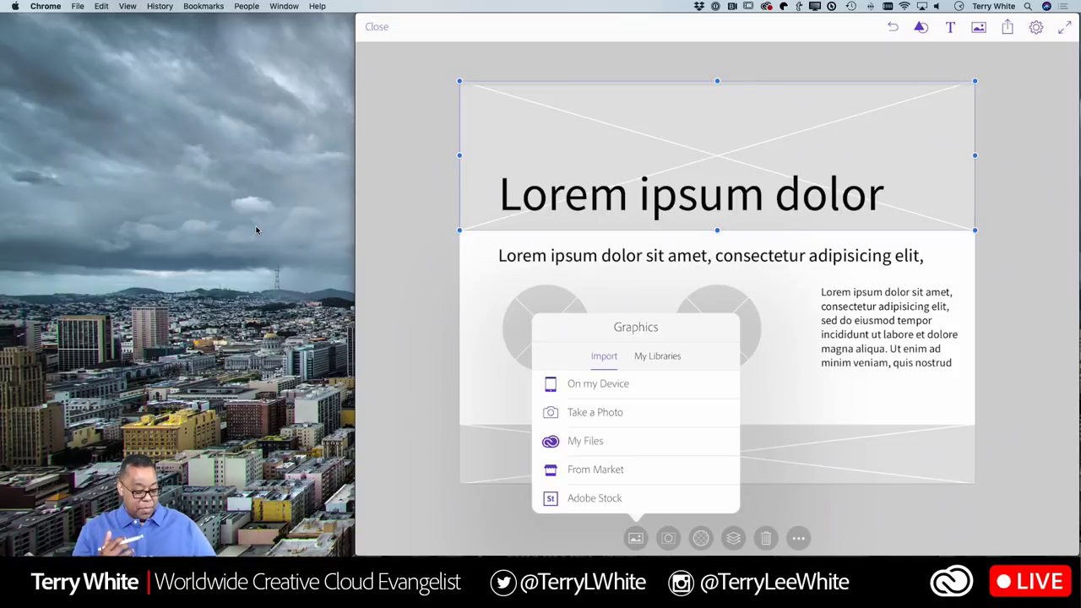
click(657, 355)
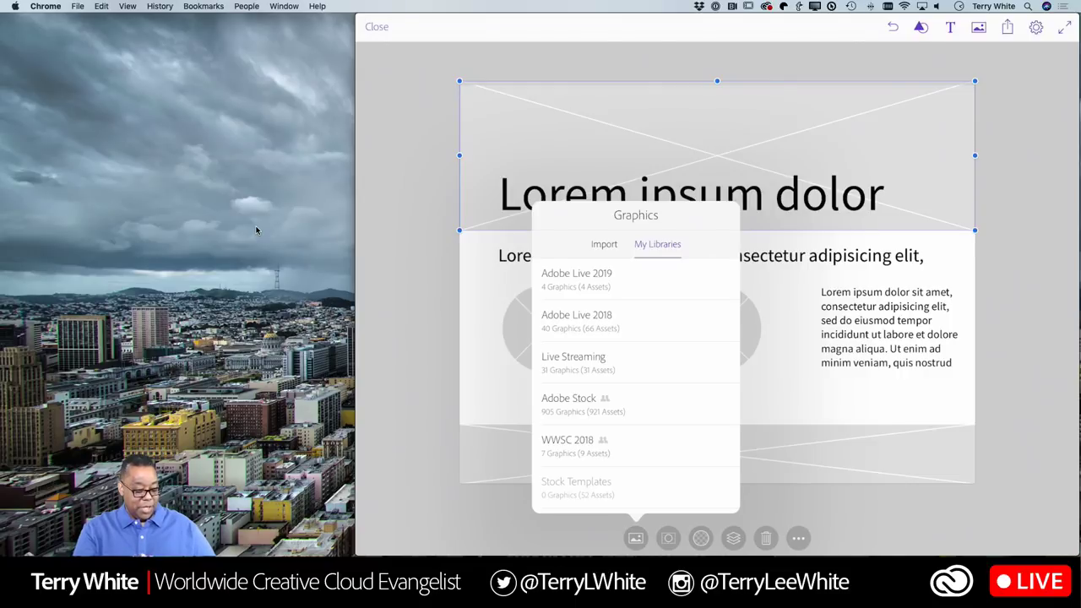
click(603, 244)
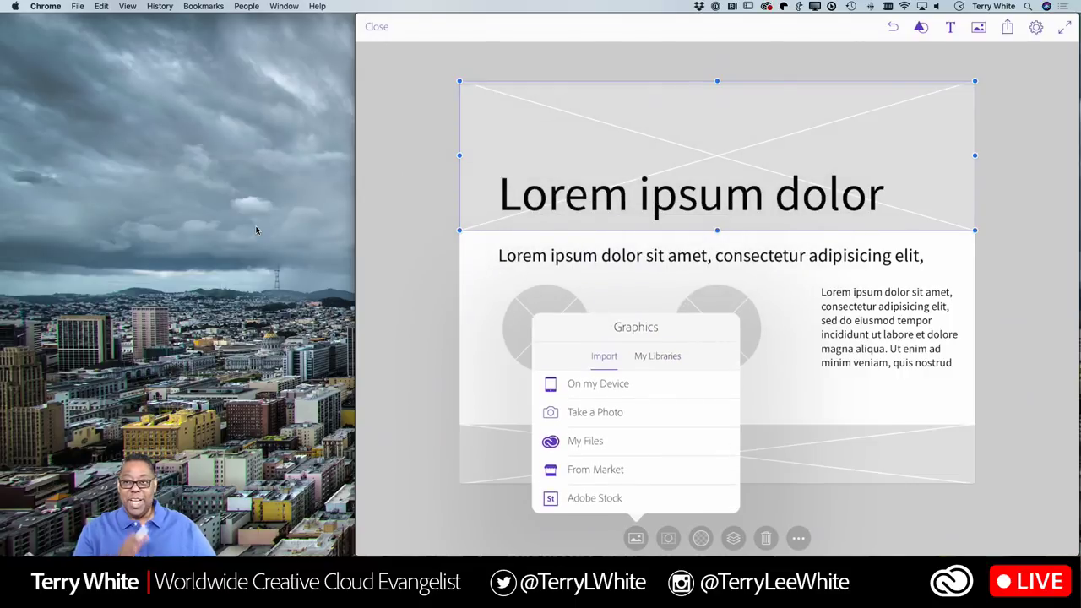
- Search Adobe Stock for 'winter' and save the girl throwing snow photo to Adobe Live 2019
click(598, 498)
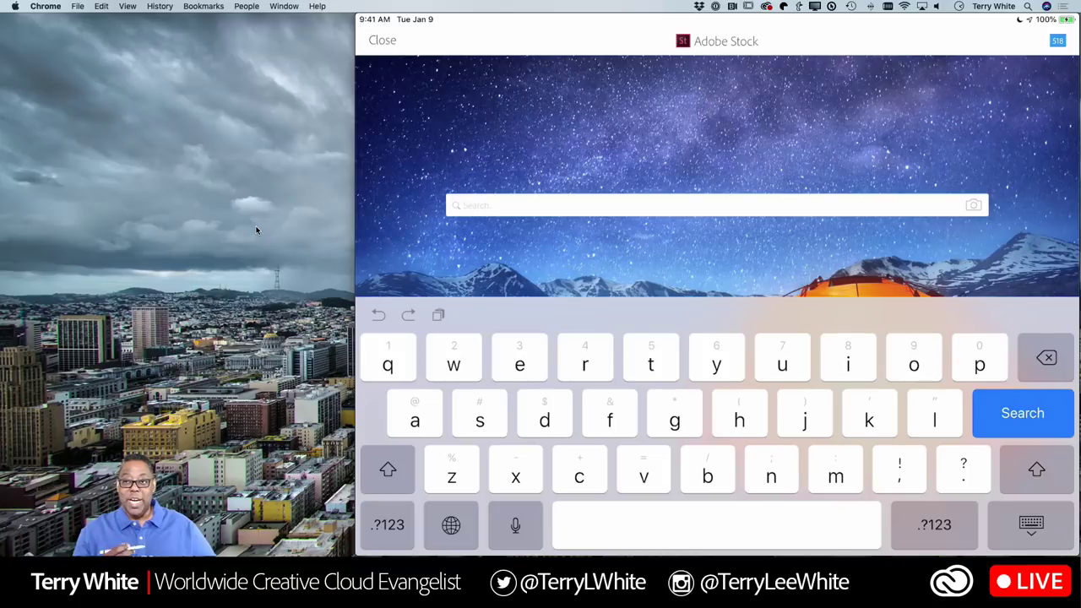
text(w)
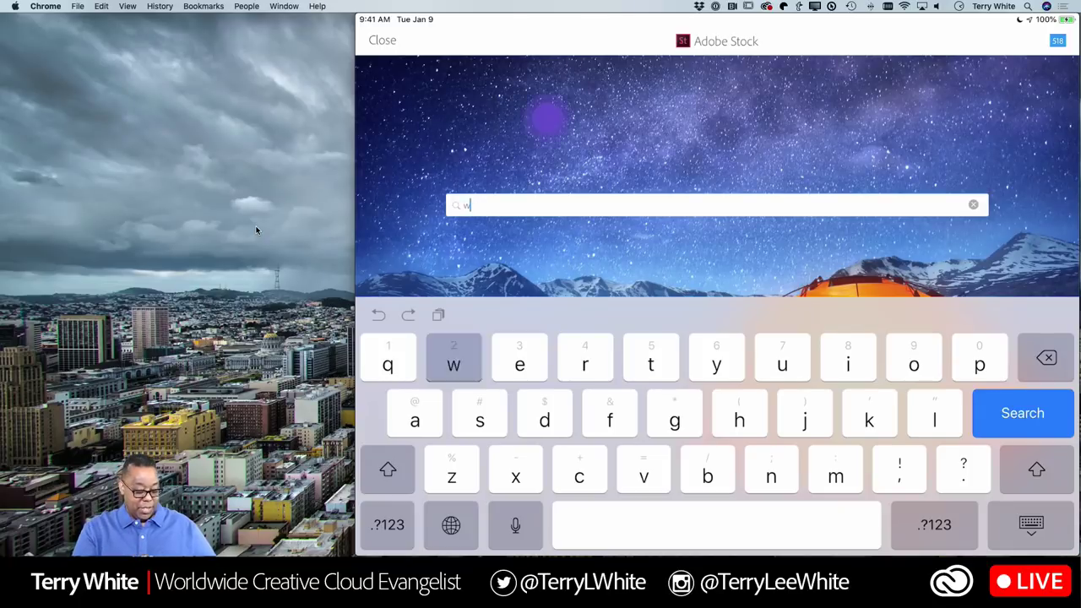
text(inter)
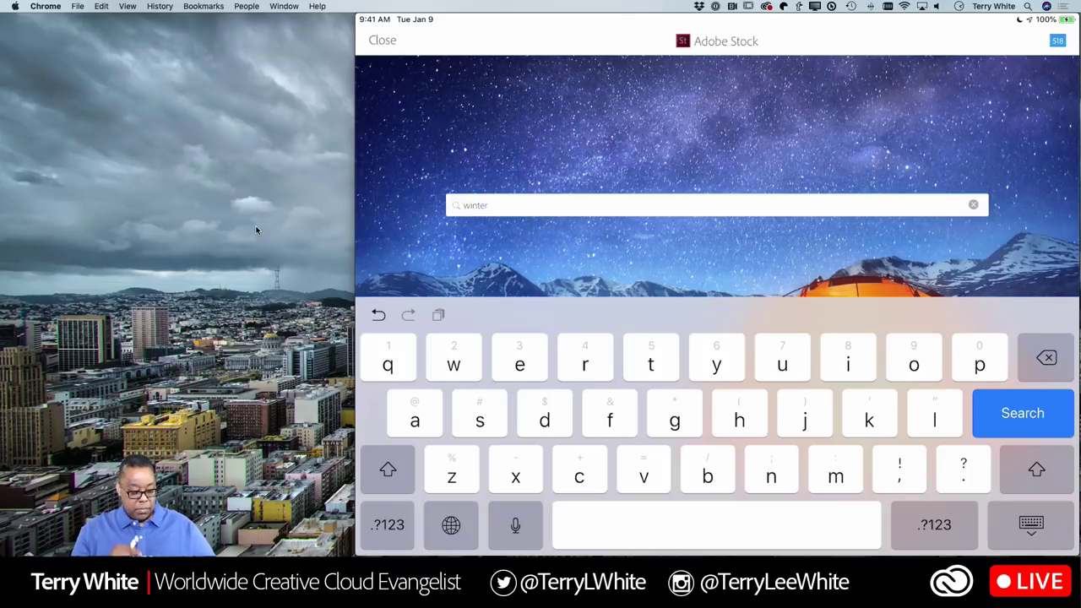
key(Return)
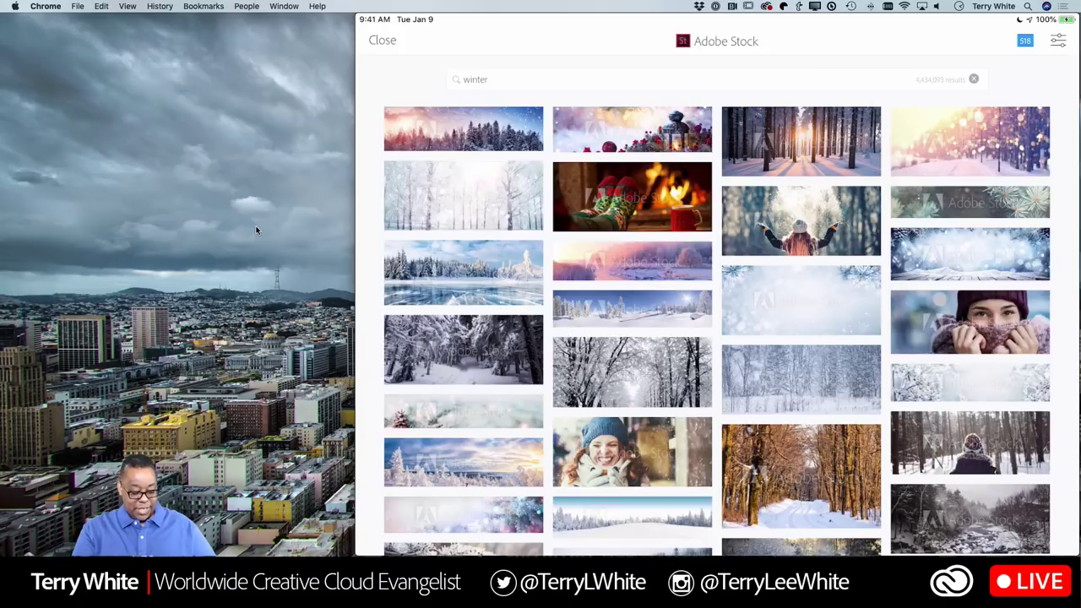
click(800, 220)
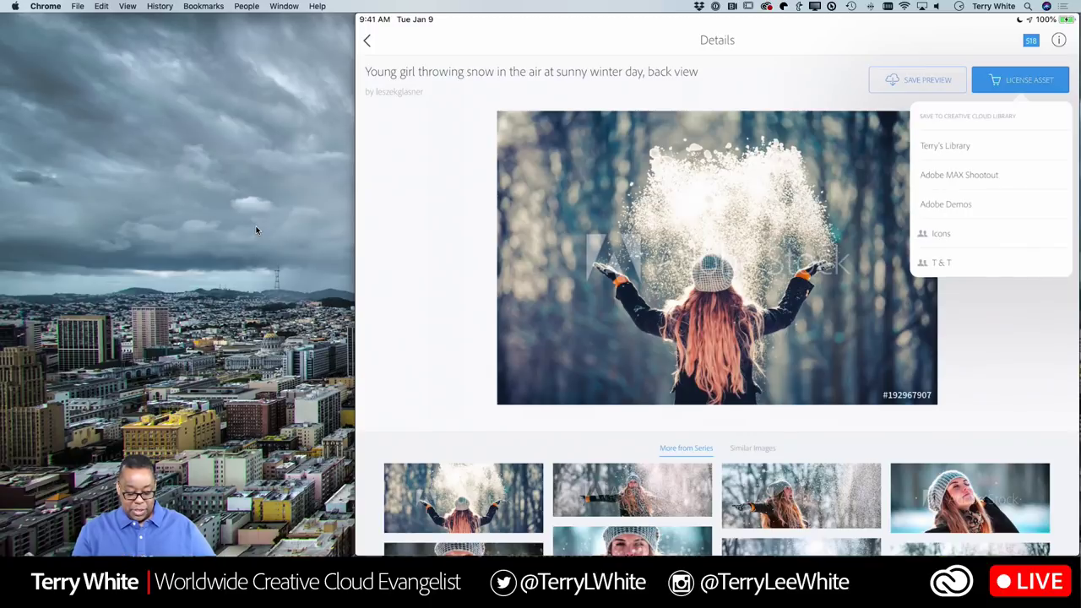
scroll(989, 194, down, 5)
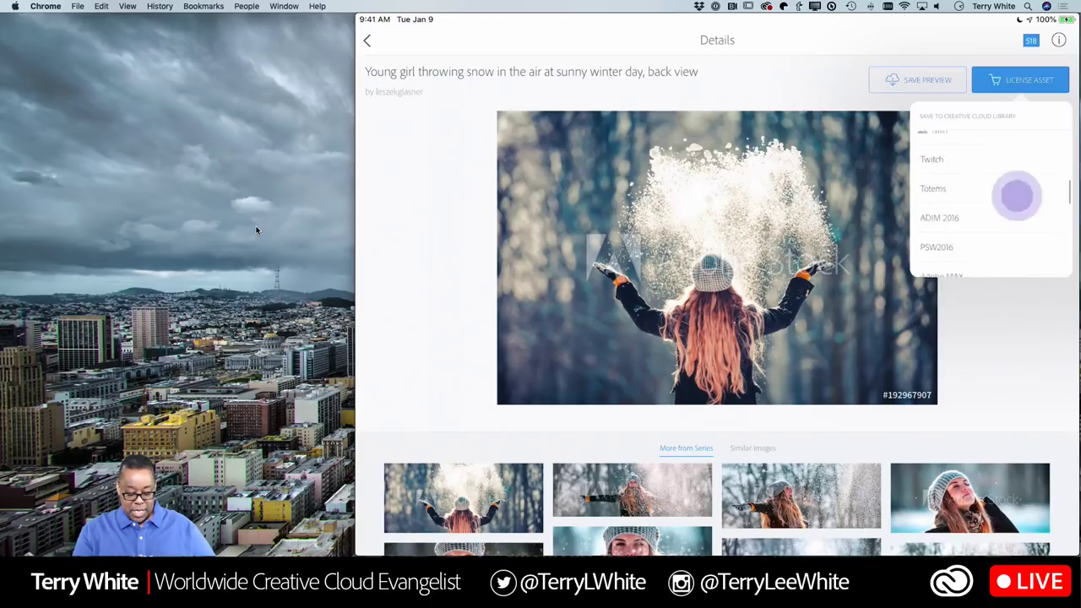
scroll(1030, 139, down, 3)
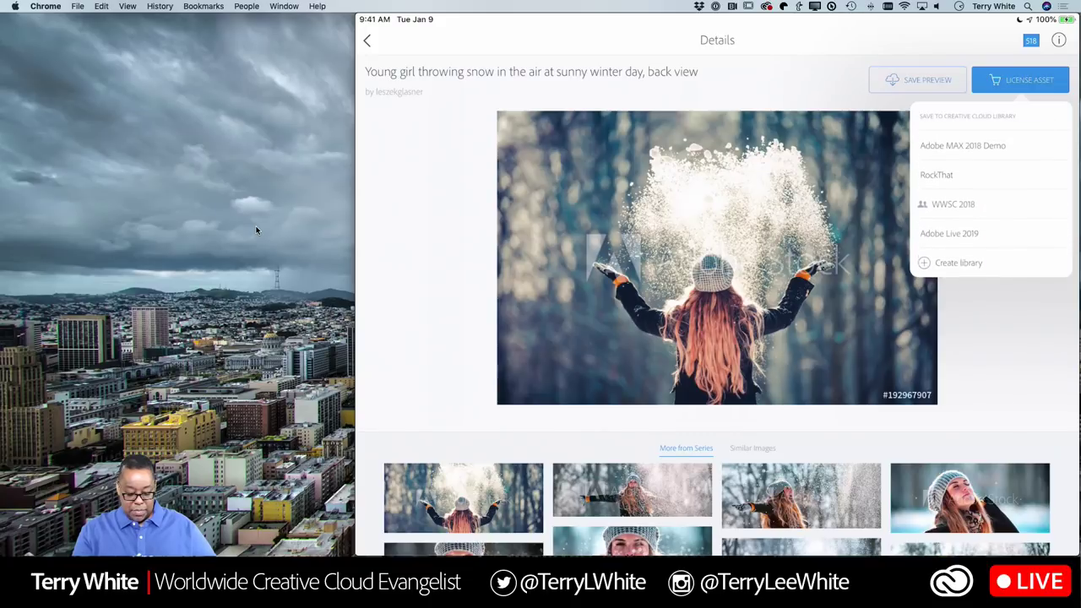
click(981, 233)
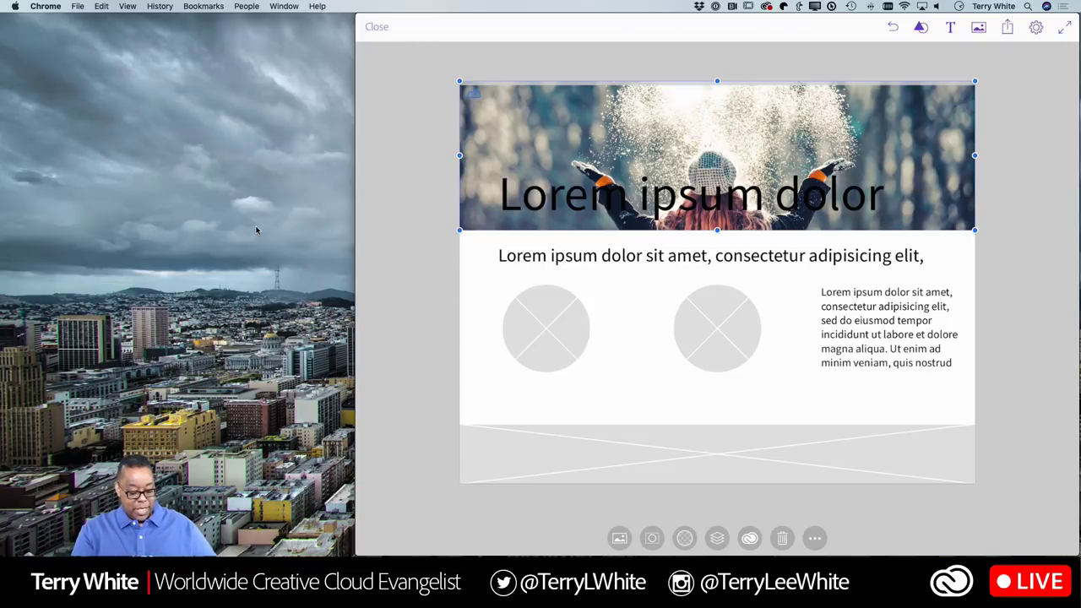
- Replace the Lorem ipsum dolor headline text with 'WINTER'
click(691, 194)
click(835, 196)
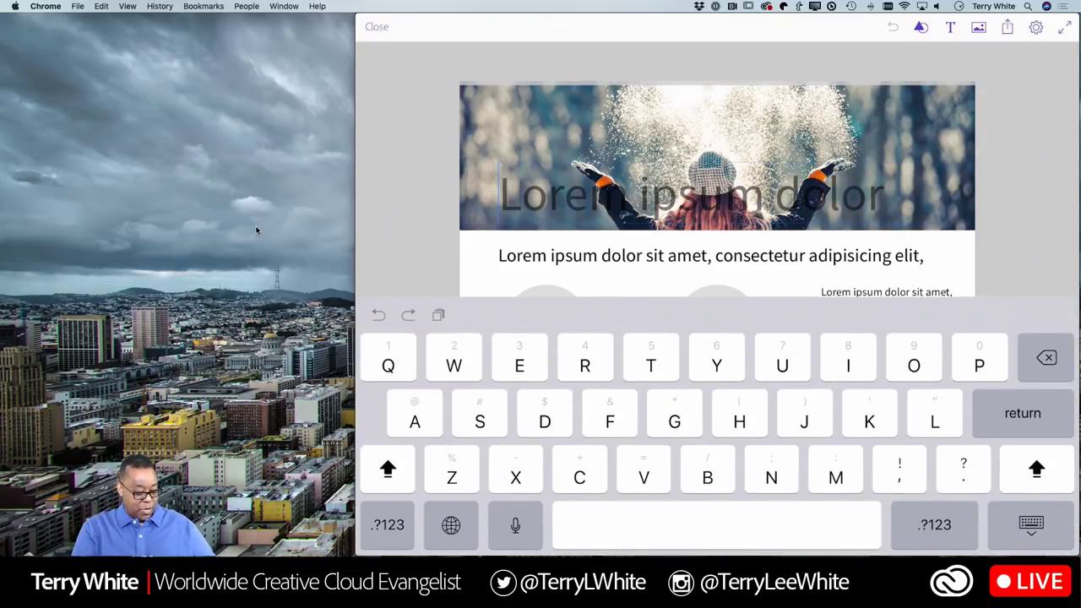
text(WIN)
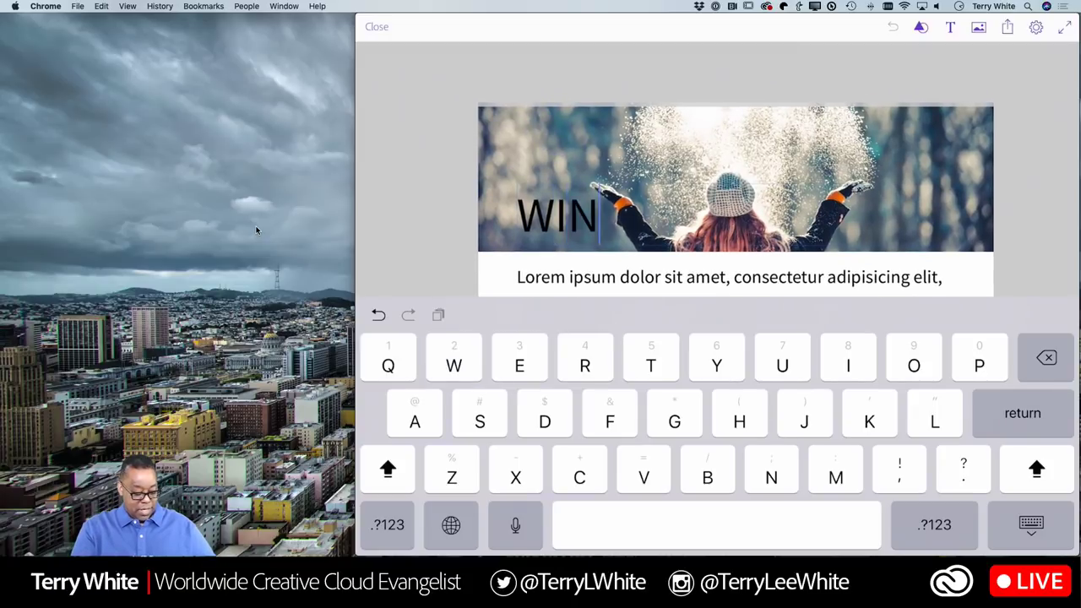
text(TER)
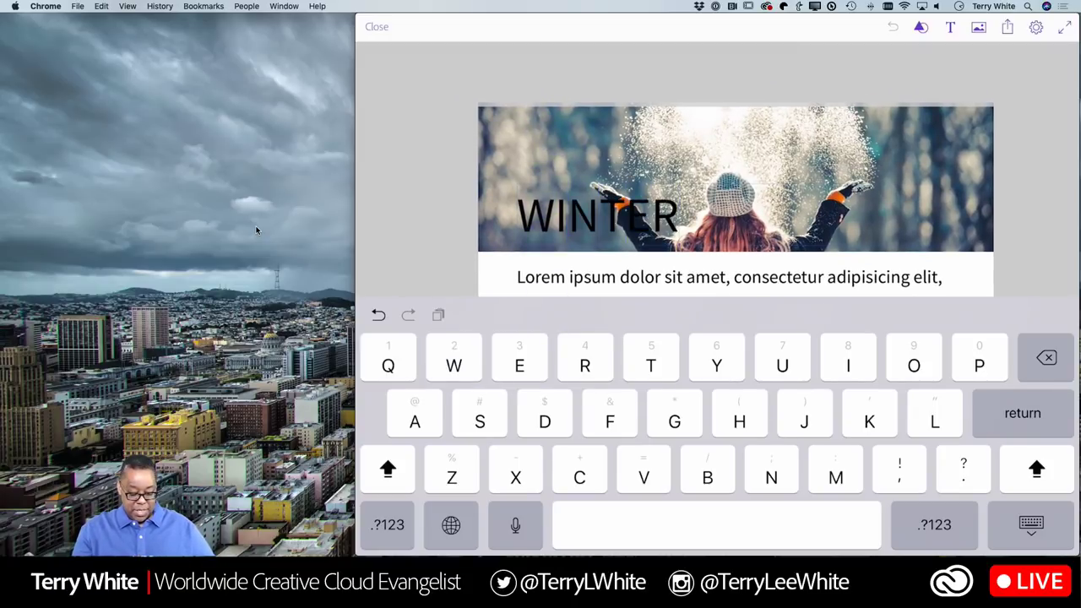
click(1032, 264)
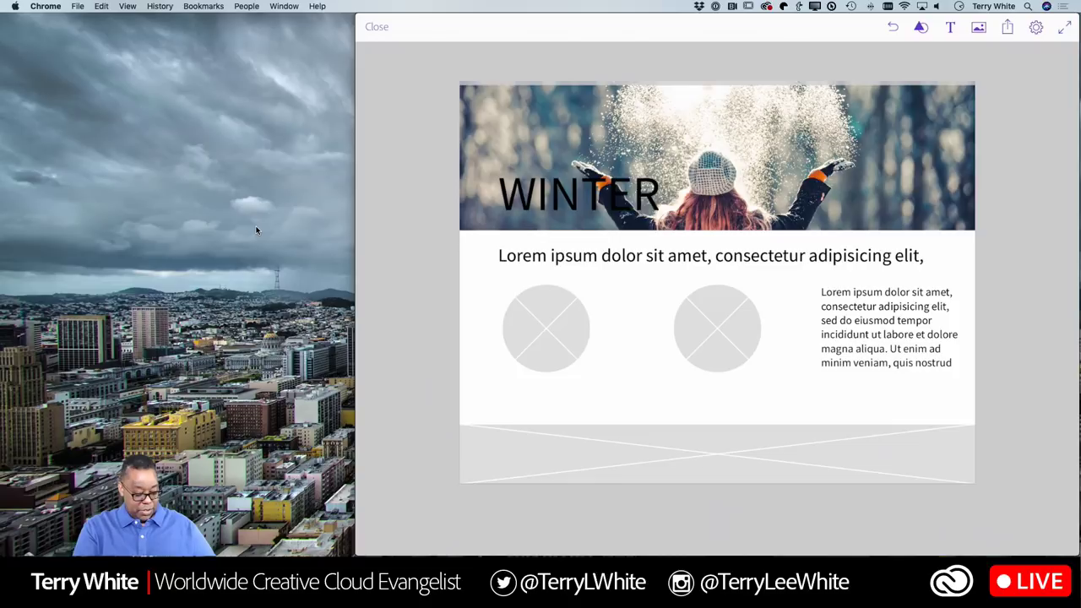
- Centre-align the WINTER headline and change its colour from black to white
click(645, 197)
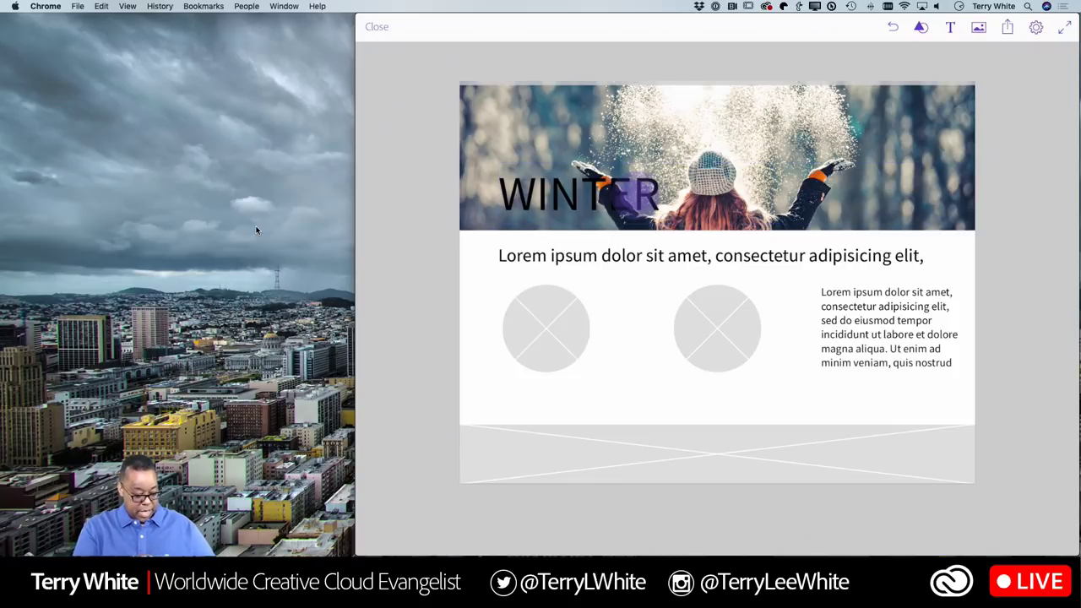
click(700, 537)
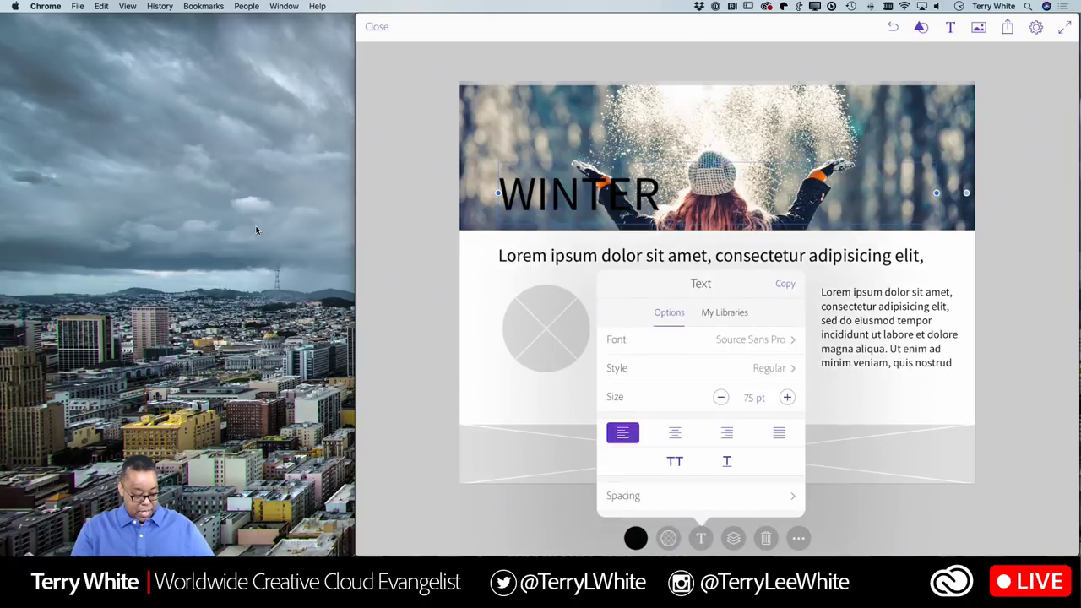
click(675, 432)
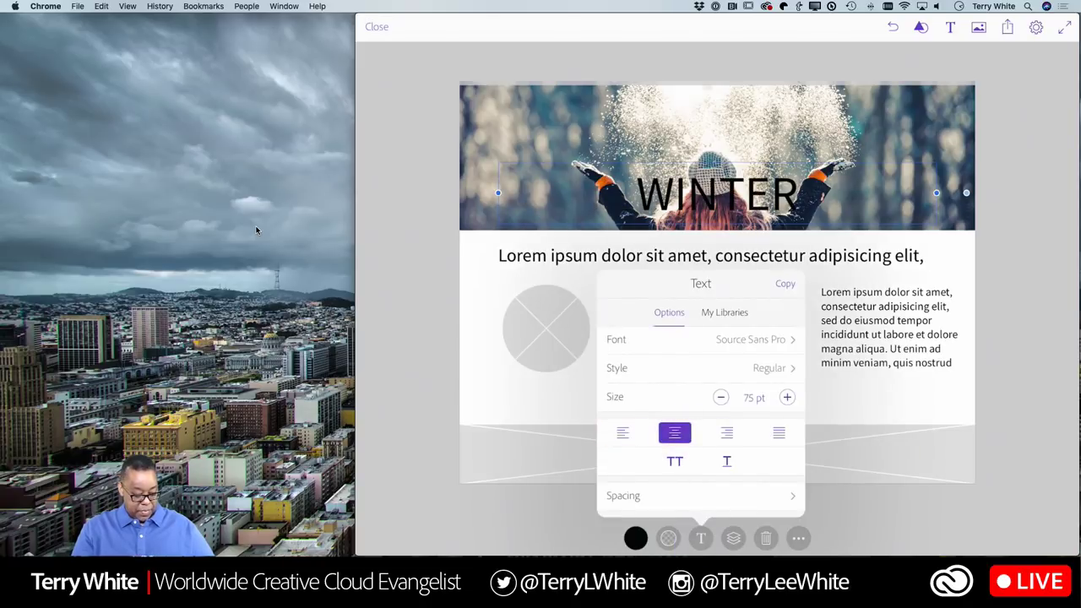
click(634, 535)
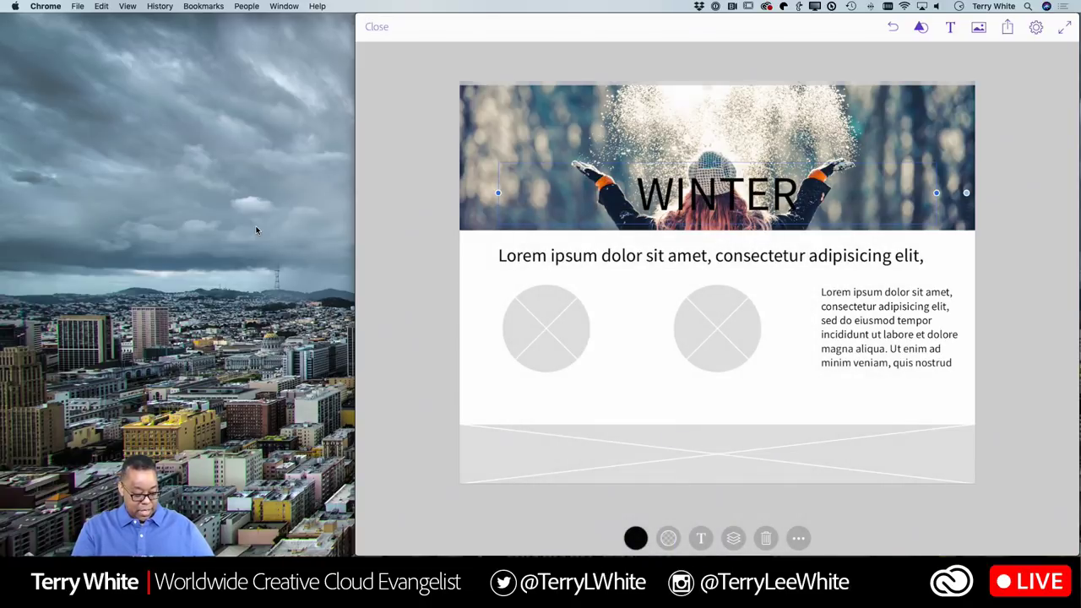
click(635, 538)
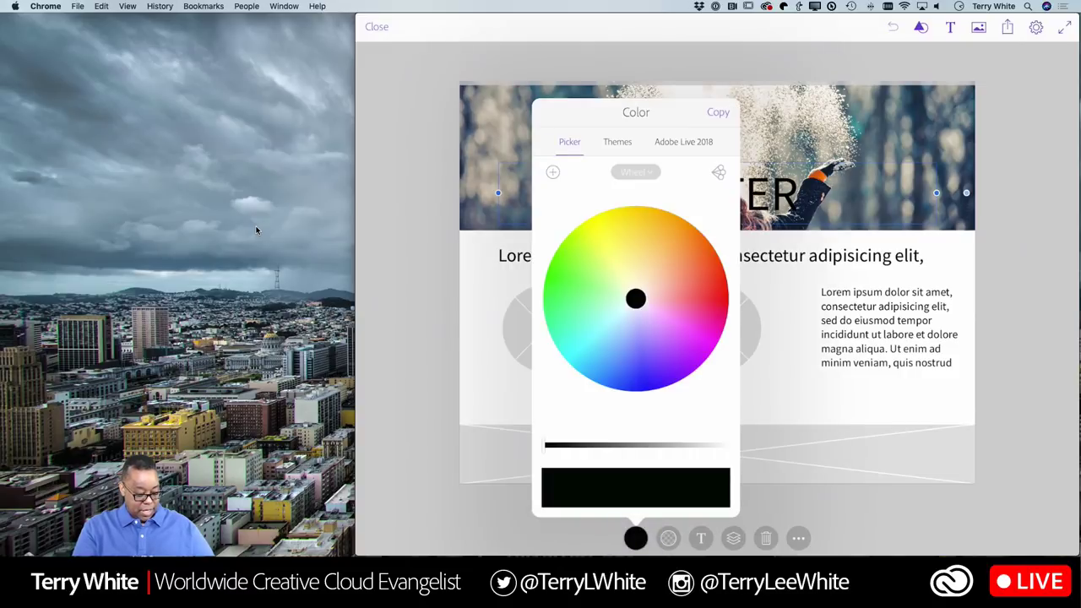
drag(547, 445, 727, 445)
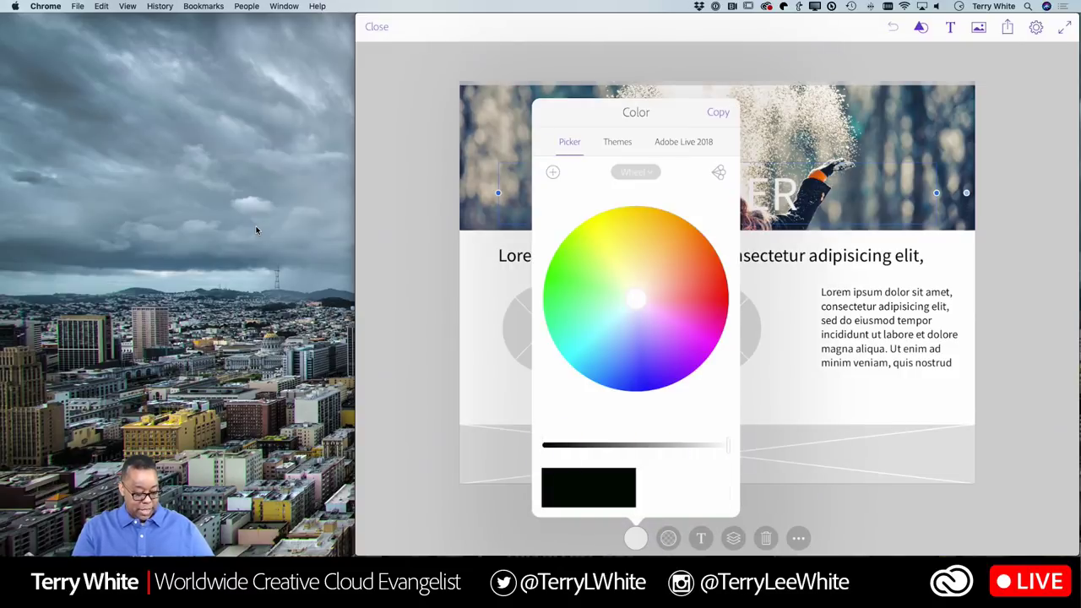
click(893, 476)
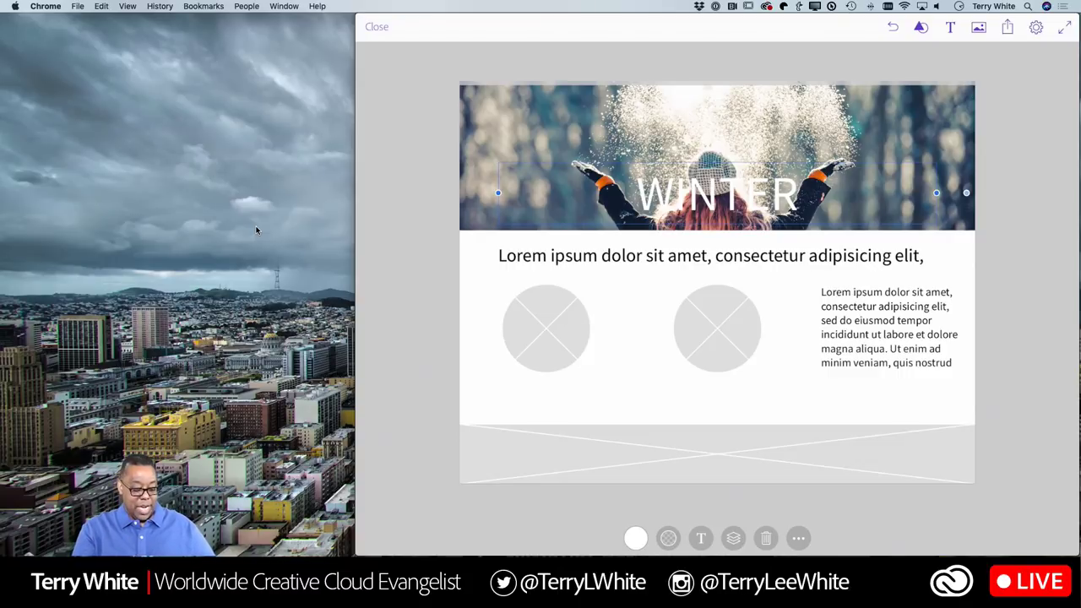
- Deselect the WINTER headline
key(Escape)
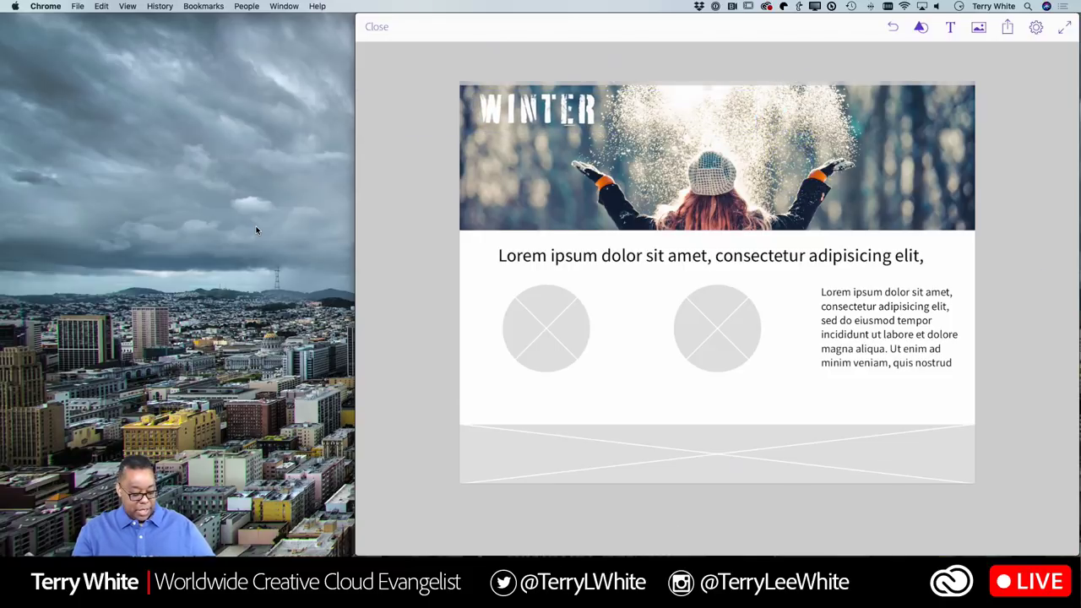
- Fill the left circle with the woman-on-rock photo from the Adobe Live 2018 library
click(545, 327)
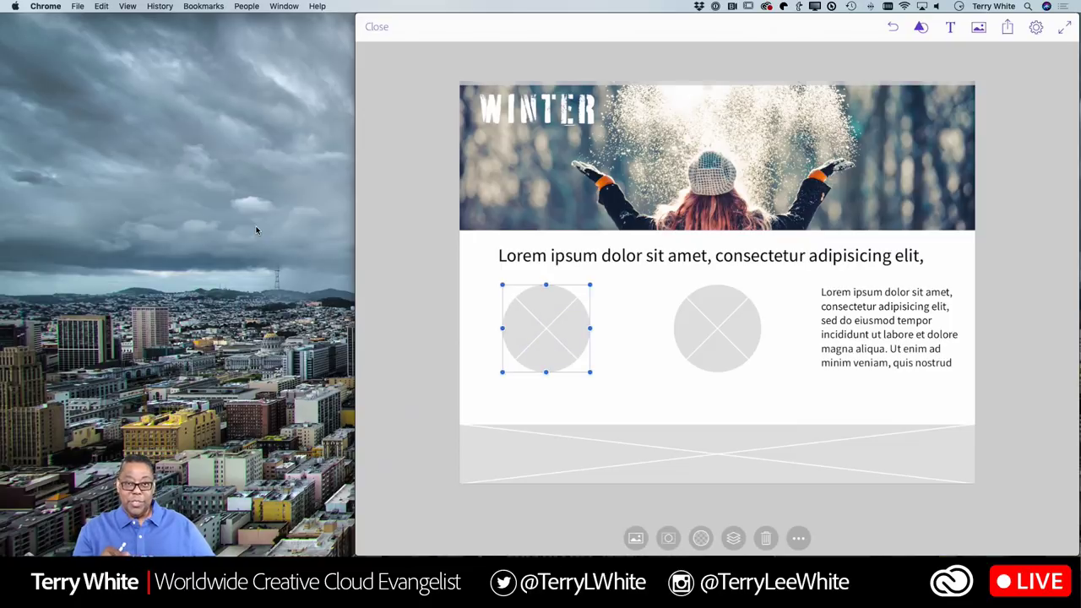
click(635, 538)
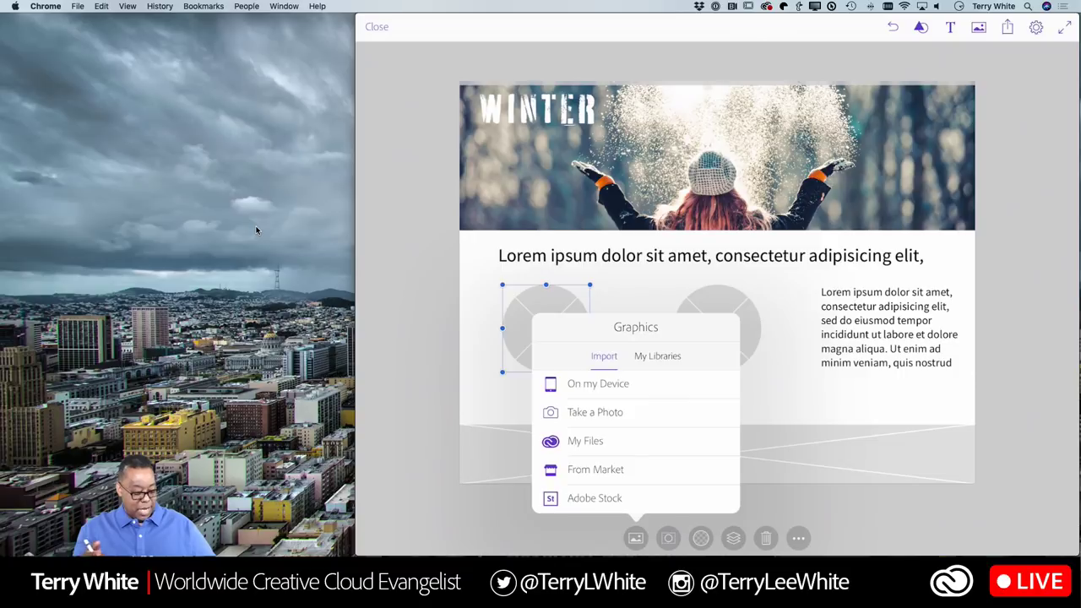
click(658, 356)
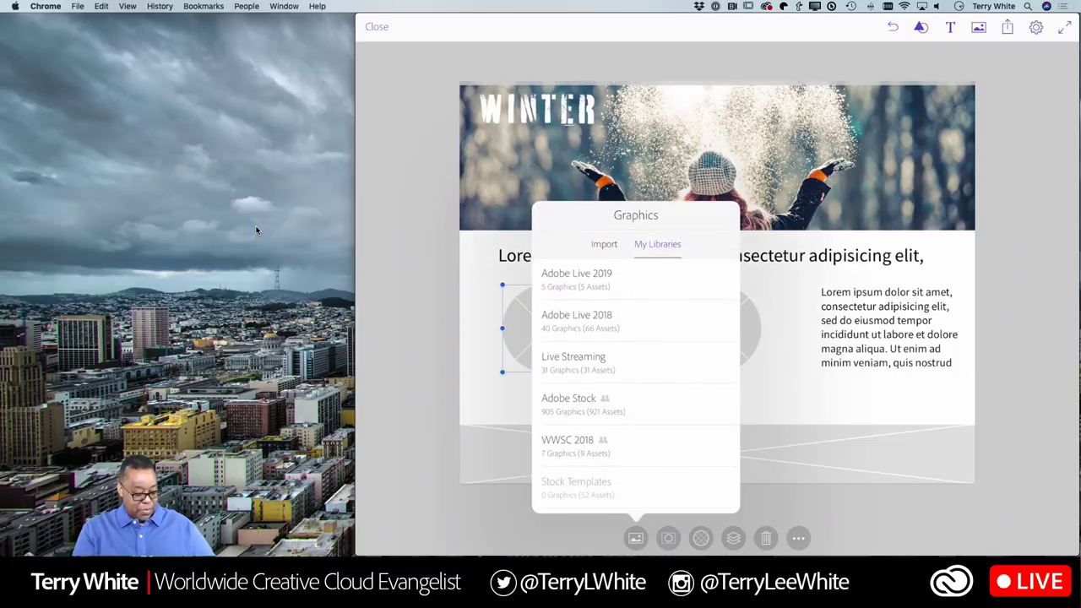
click(634, 325)
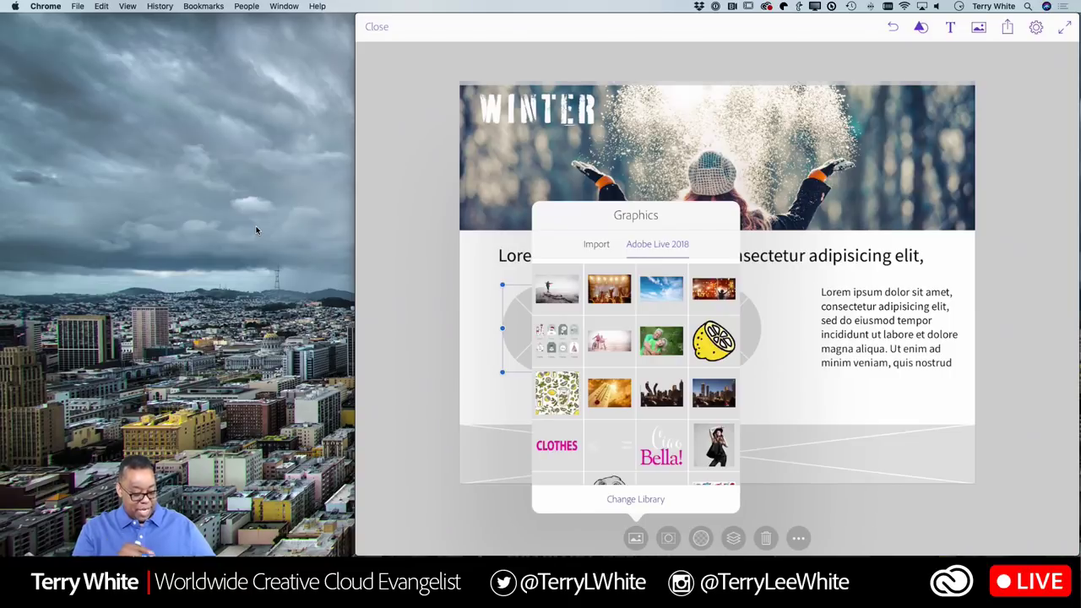
click(557, 290)
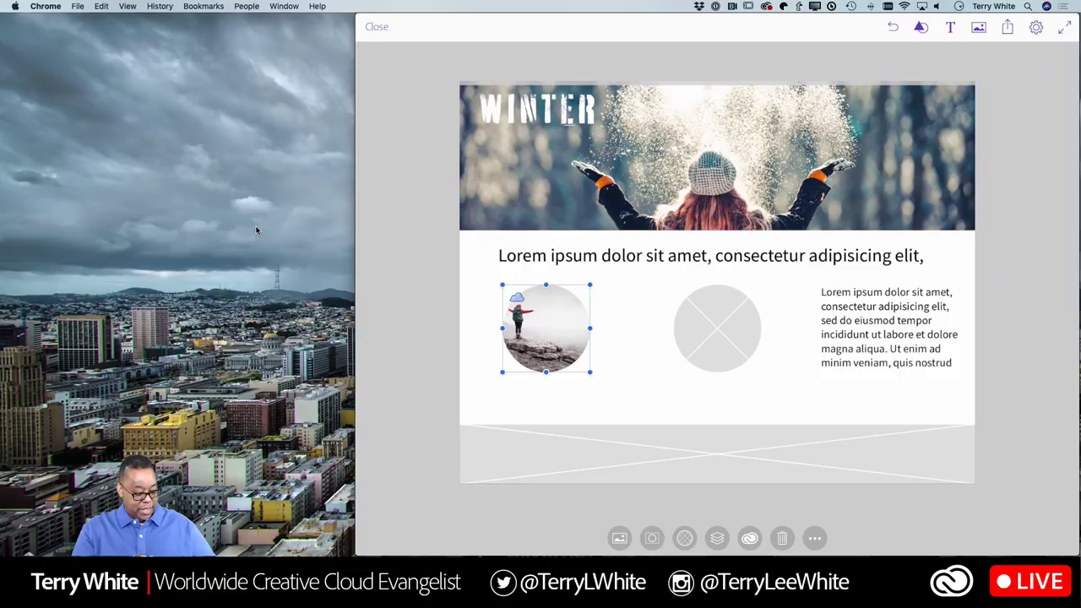
- Fill the second circle with the cameraman photo from the same library
click(719, 348)
click(635, 538)
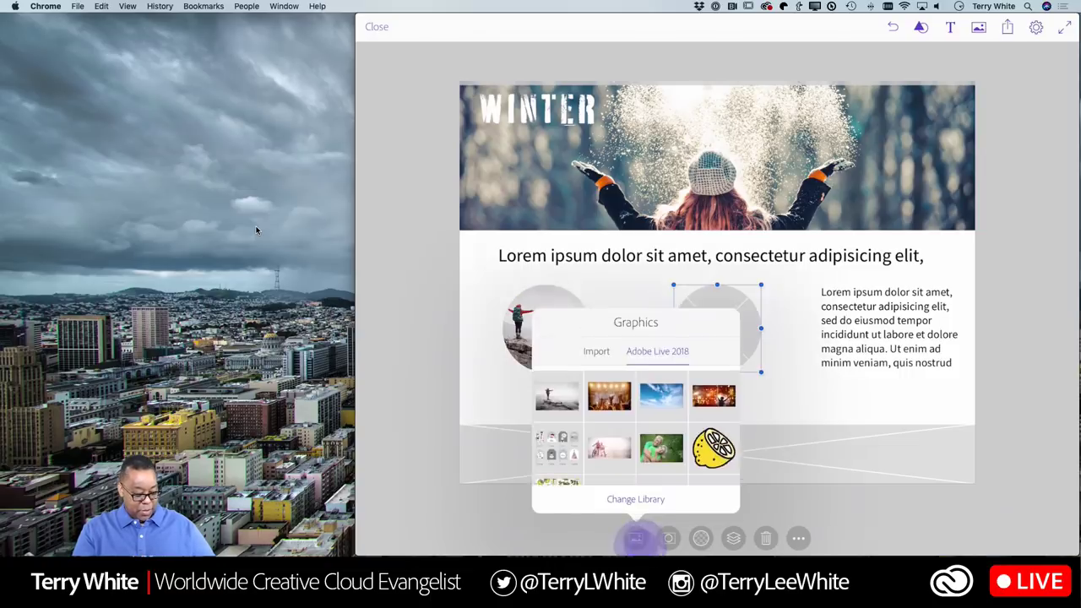
scroll(694, 407, down, 5)
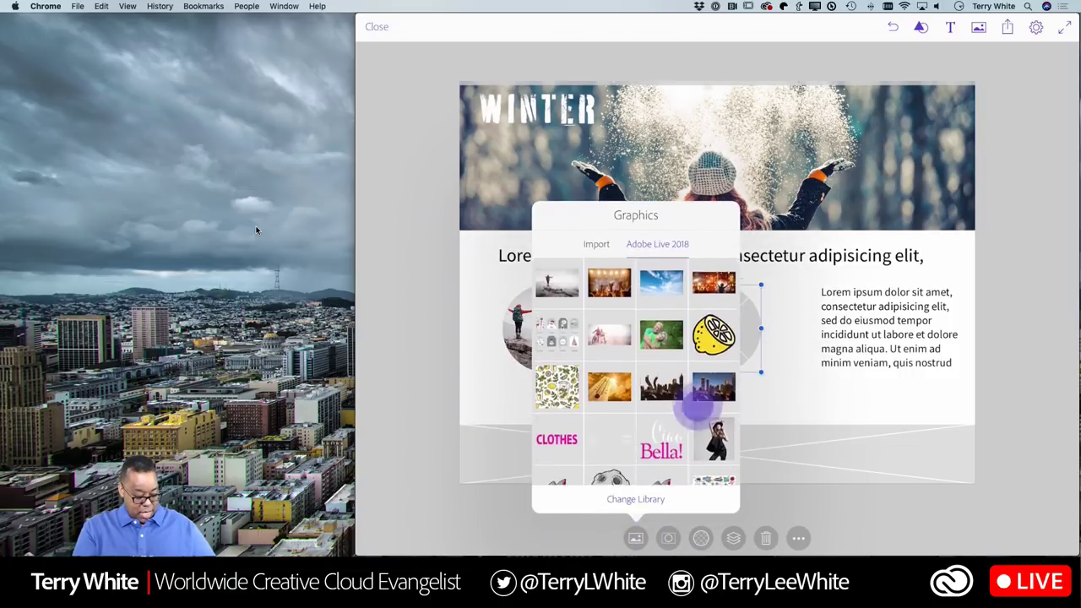
scroll(708, 380, down, 3)
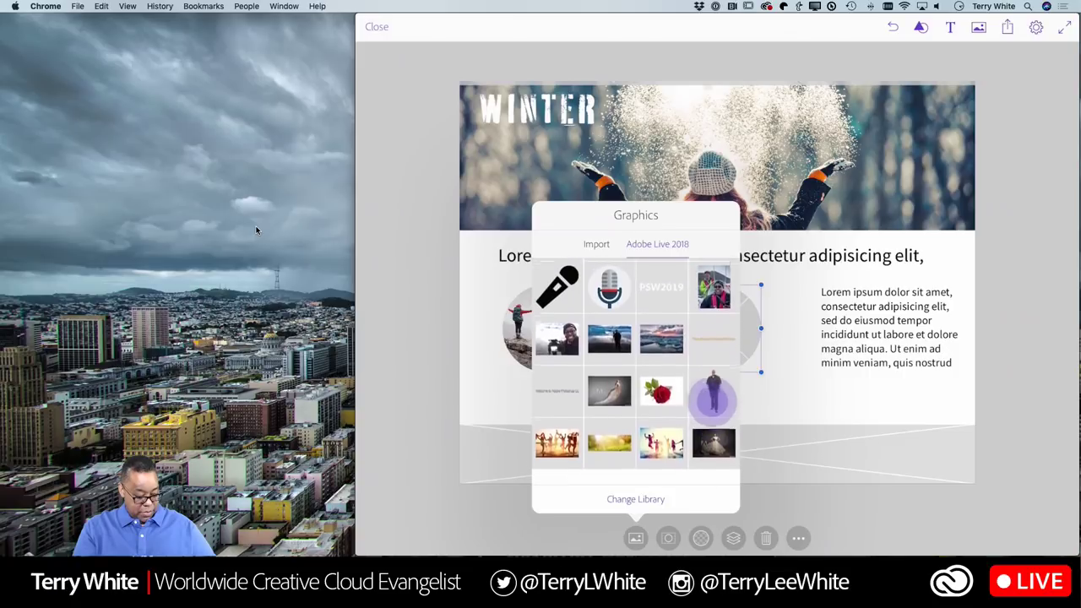
click(557, 349)
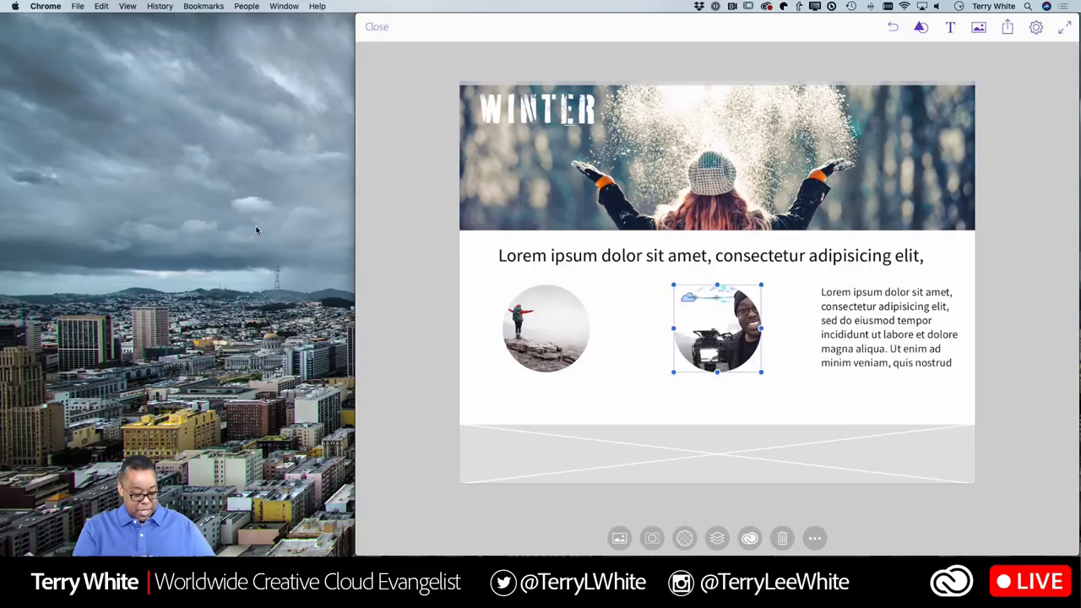
- Shift the cameraman photo left within its circular crop
double_click(714, 328)
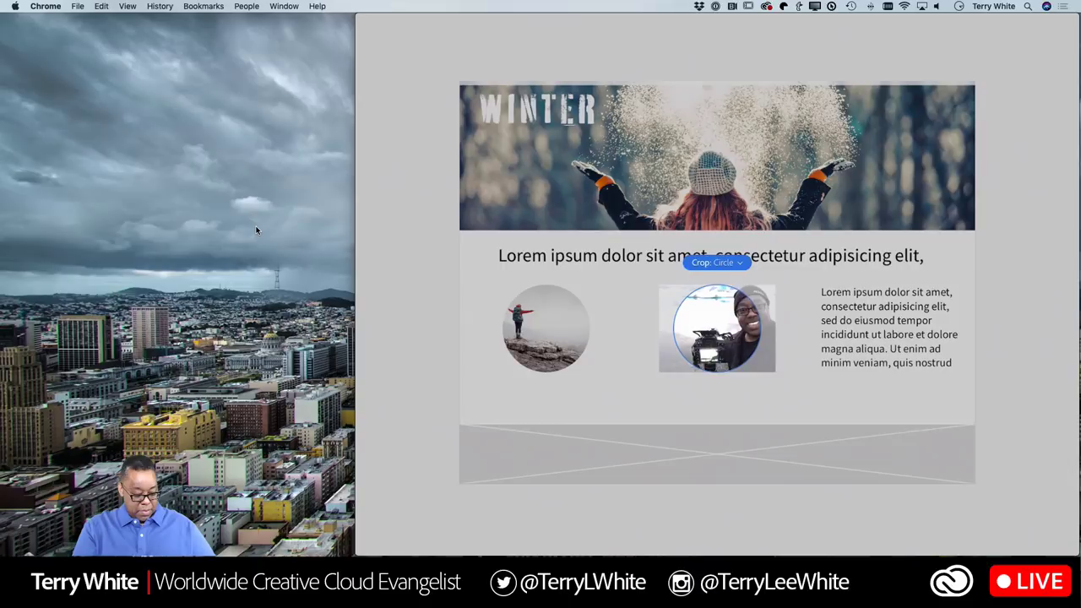
drag(716, 329, 700, 330)
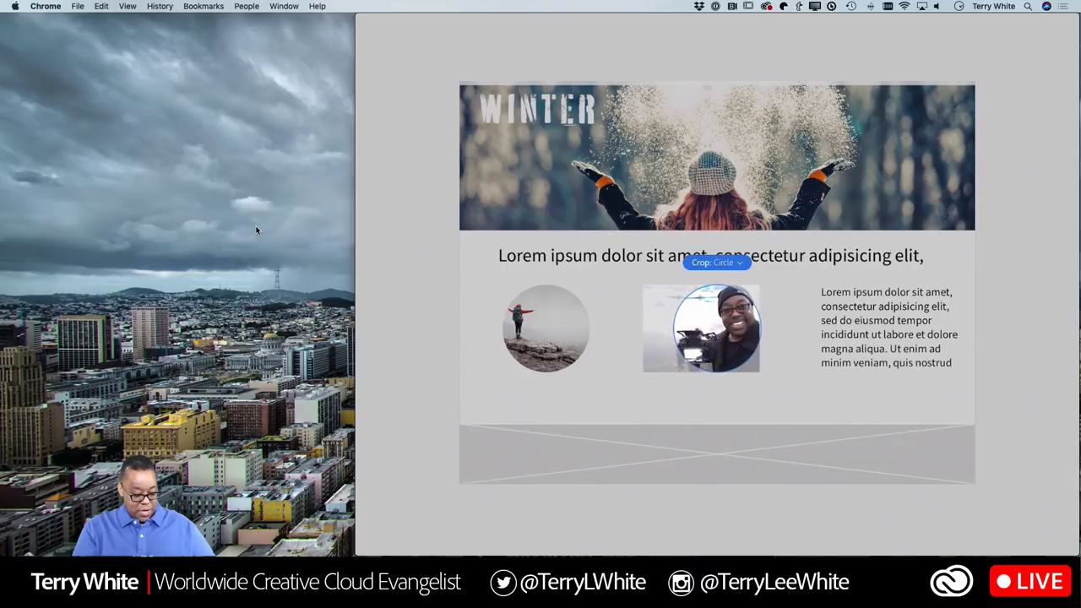
click(716, 405)
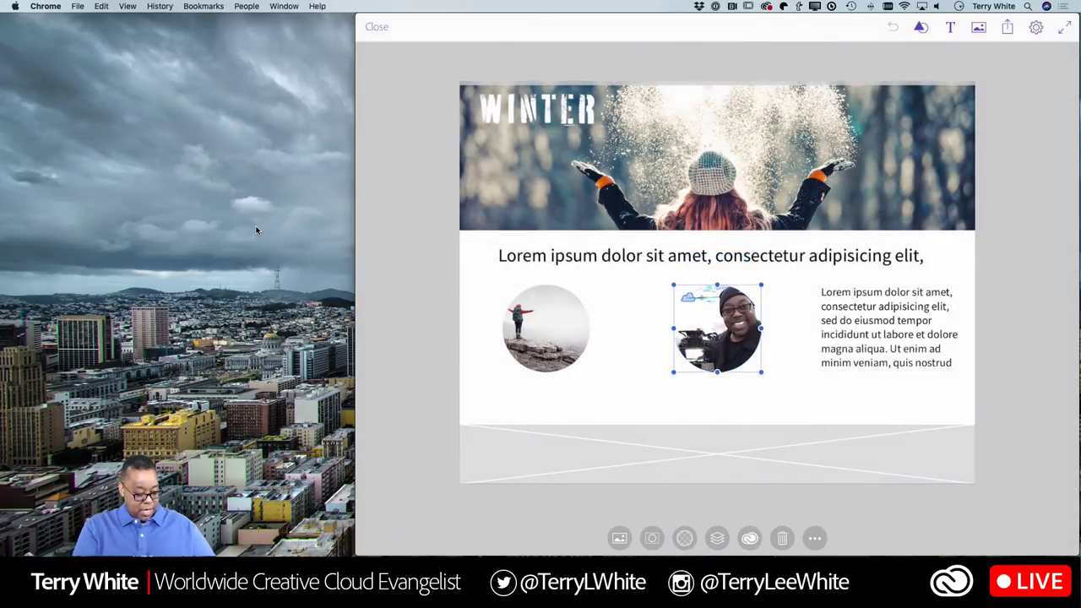
- Shift the woman-on-rock photo right to centre it in the left circle
double_click(545, 329)
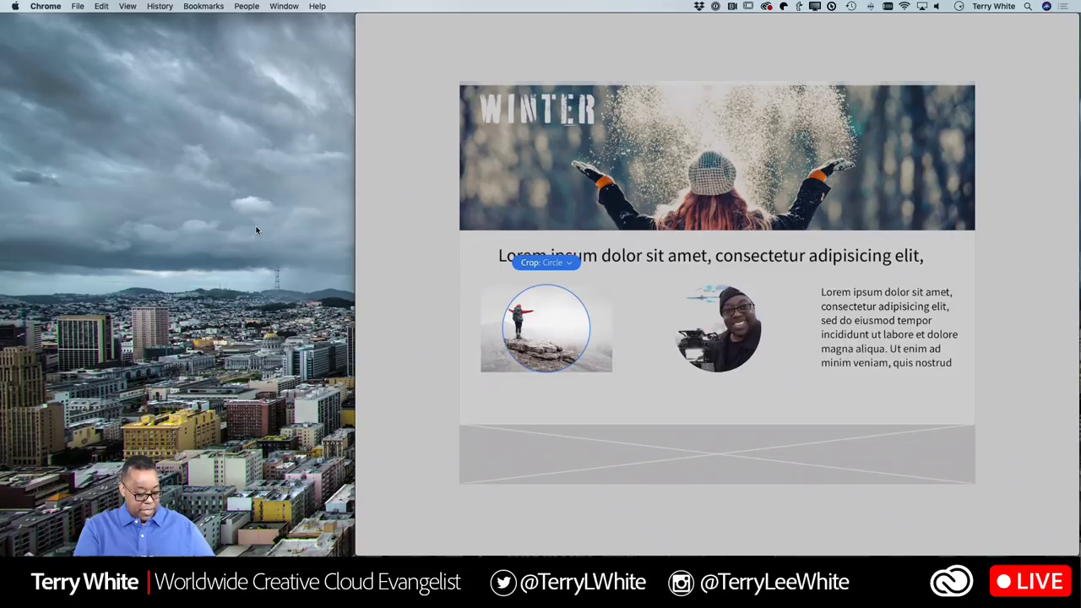
drag(557, 329, 570, 330)
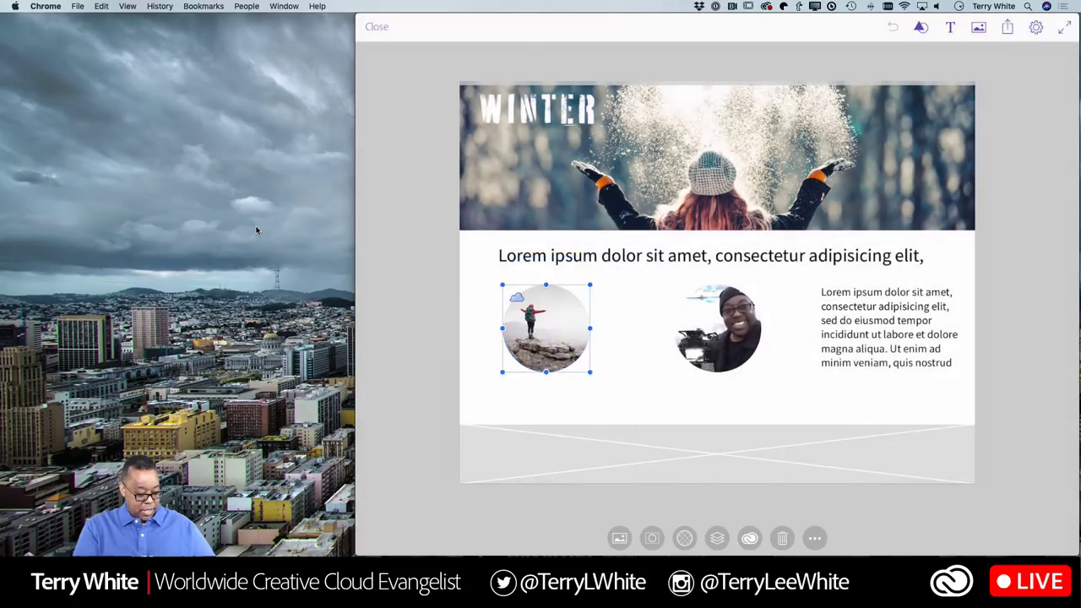
double_click(549, 327)
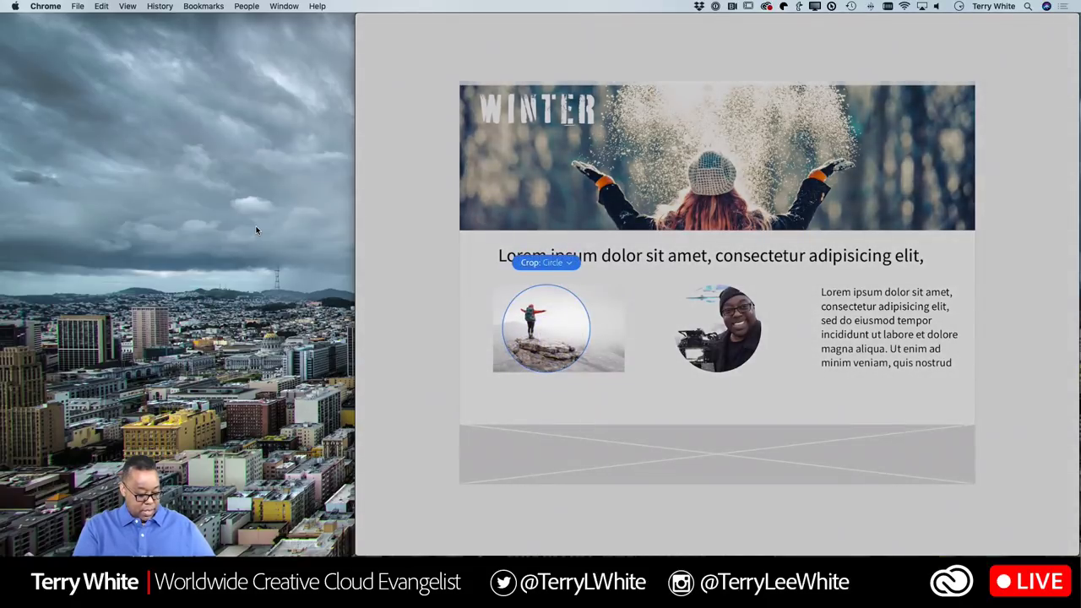
click(629, 371)
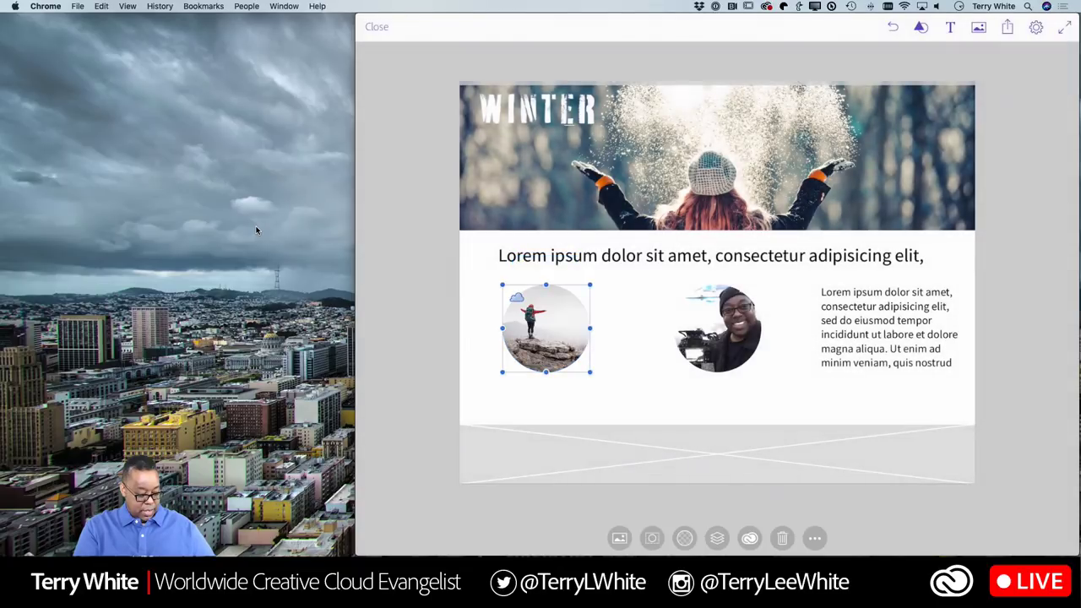
click(881, 456)
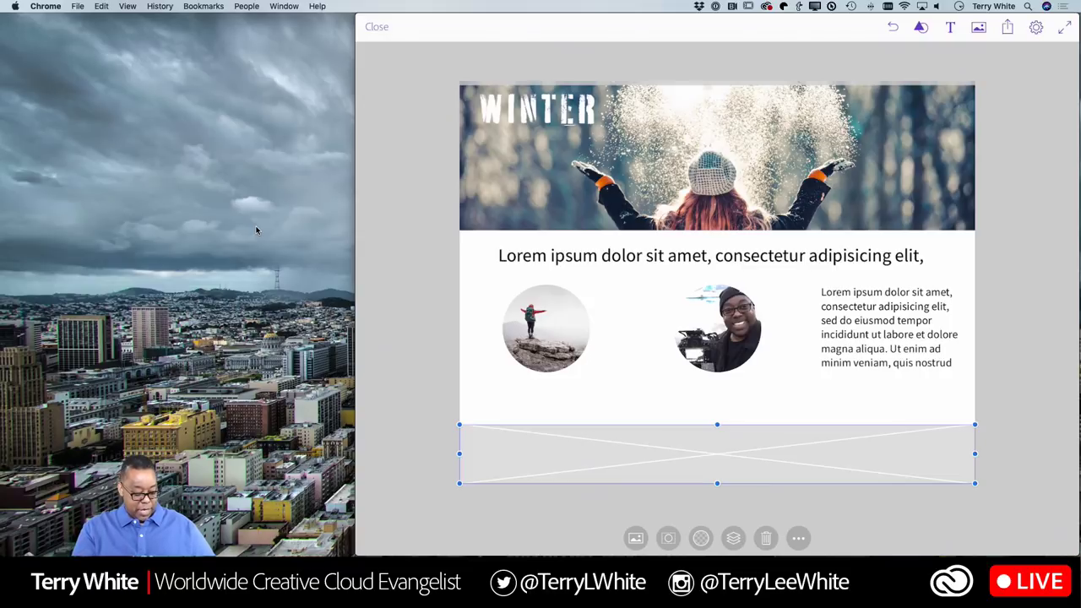
- Place the Adobe Live 2018 blue sky photo into the footer placeholder
click(636, 538)
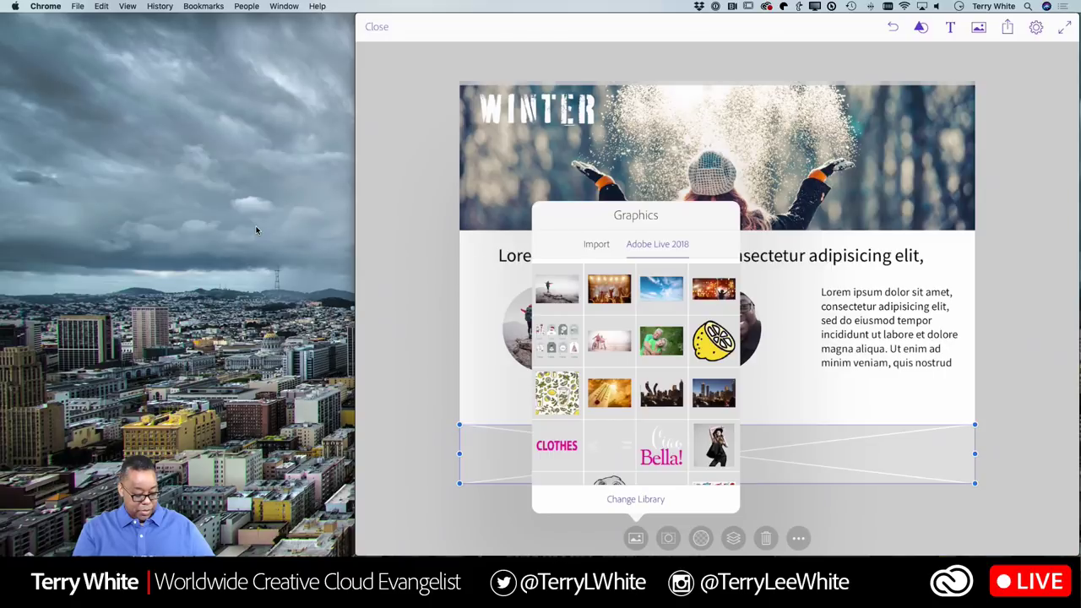
click(636, 297)
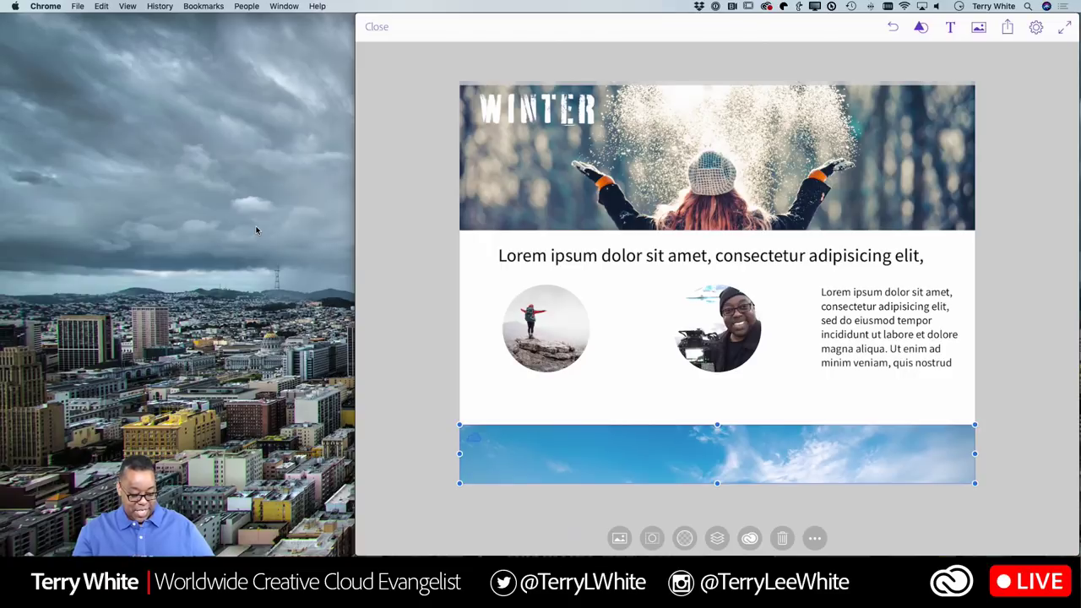
- Nudge the sky photo up and slide it within its rectangle crop so the clouds show
click(1015, 355)
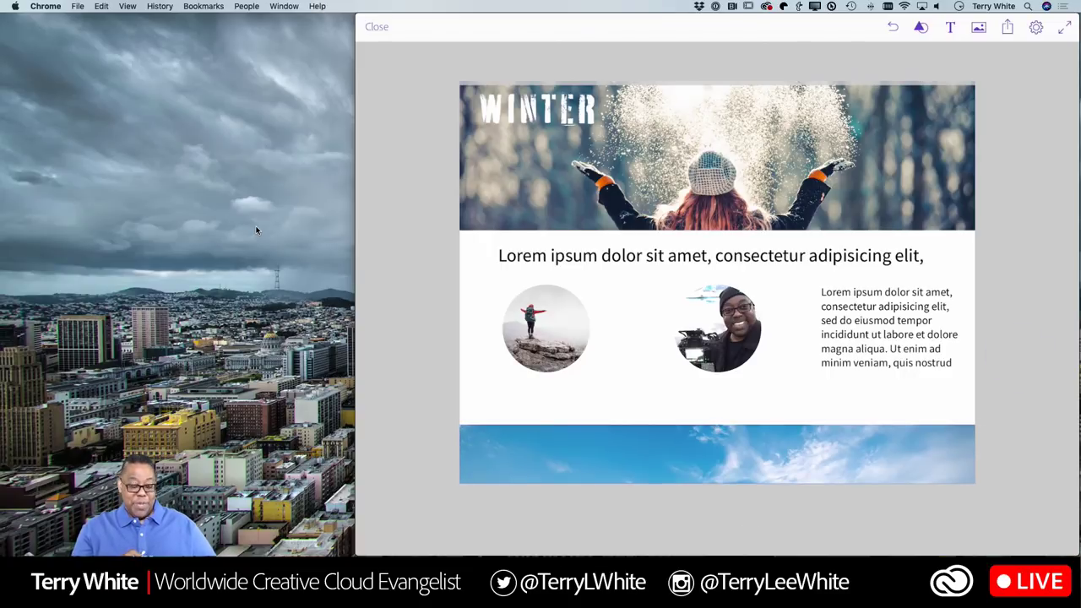
click(823, 460)
click(824, 460)
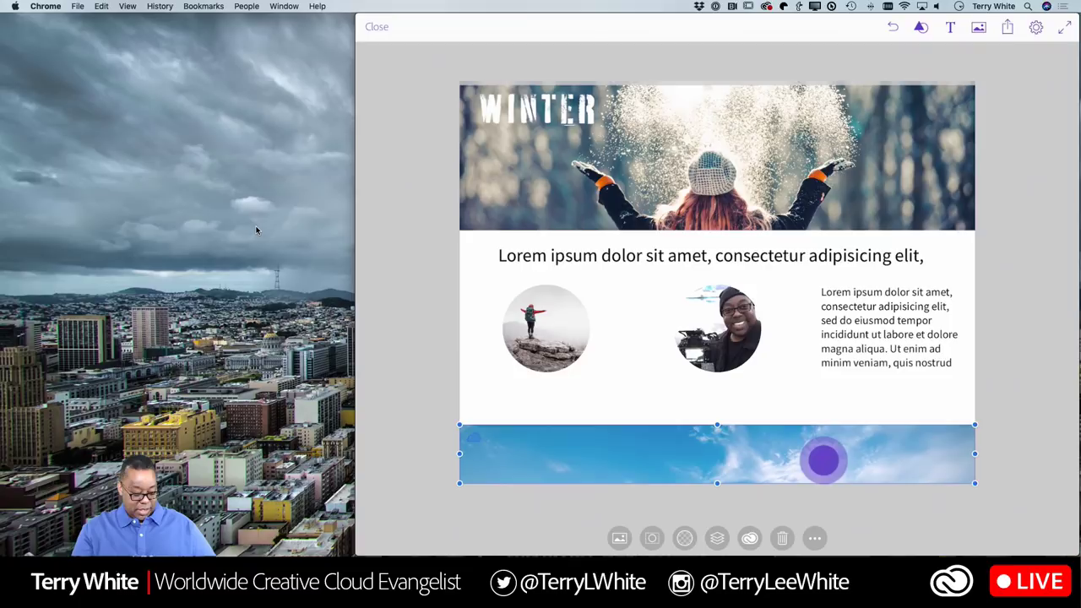
drag(823, 460, 823, 456)
click(815, 538)
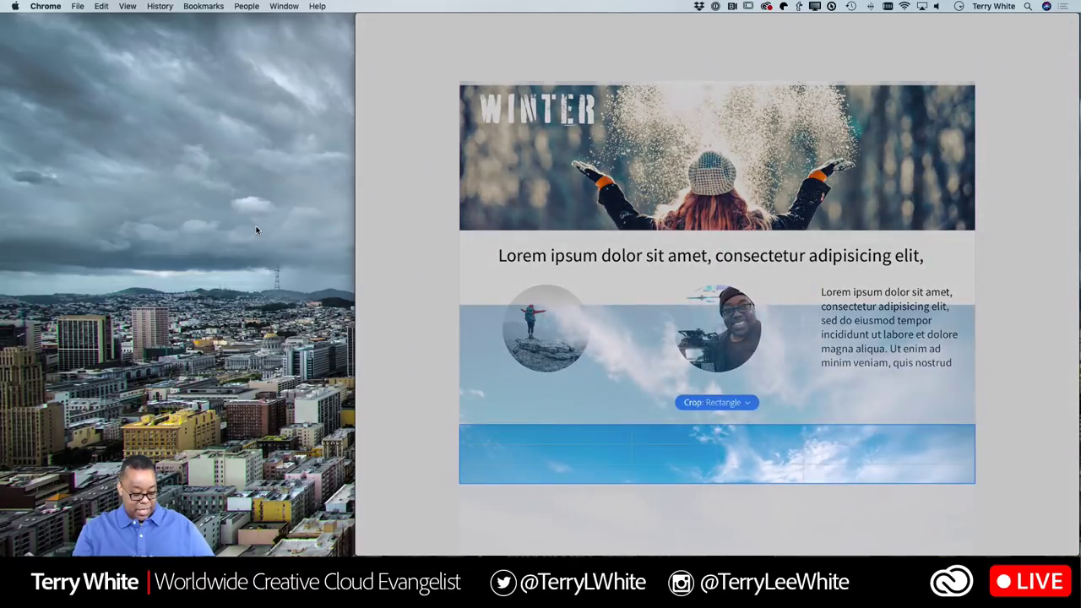
drag(848, 398, 833, 545)
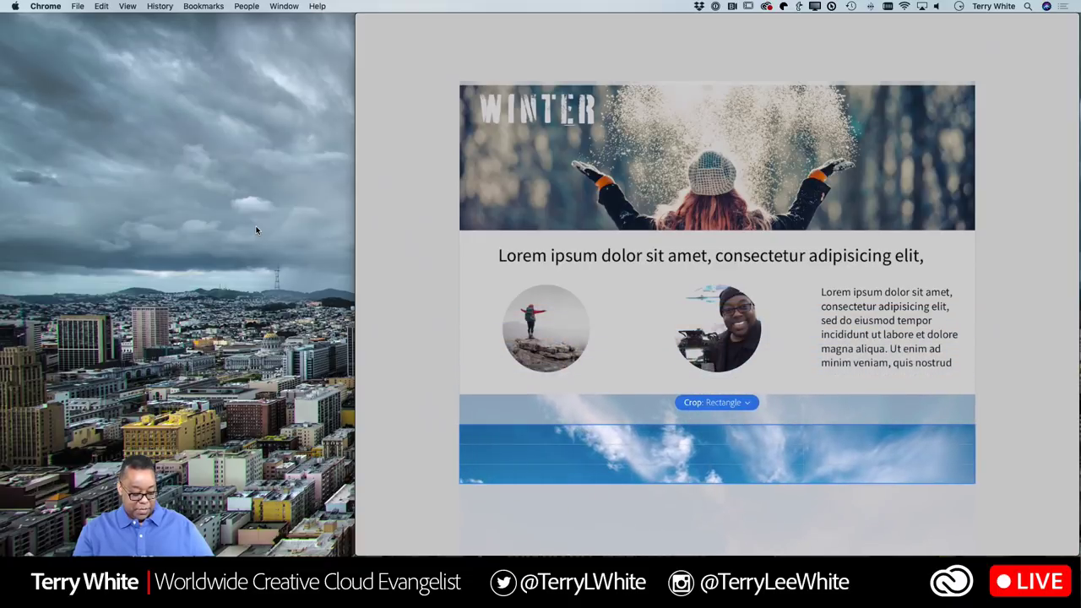
click(1012, 366)
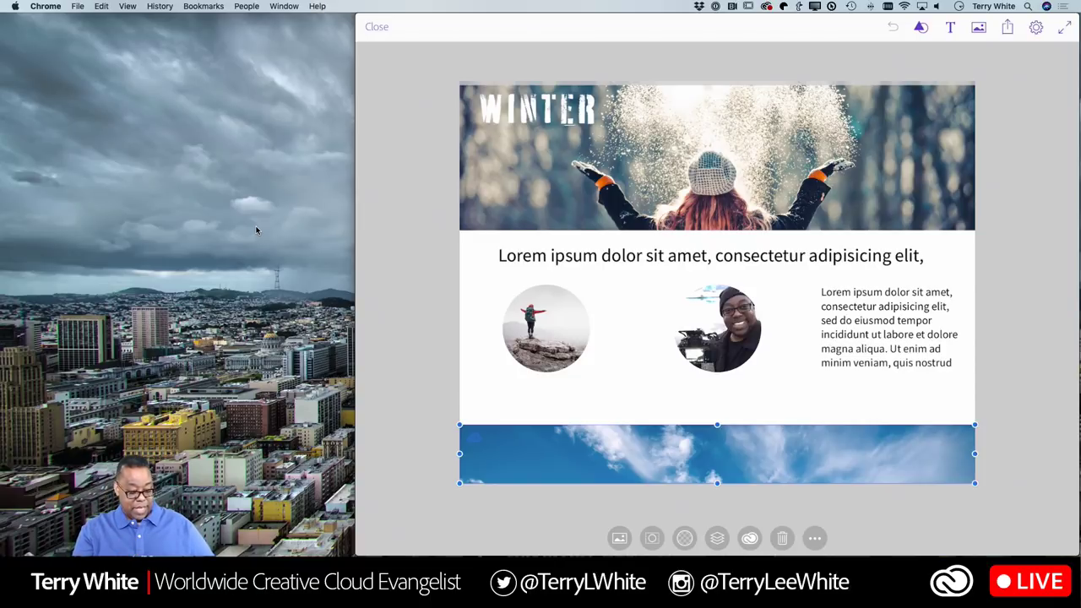
click(711, 255)
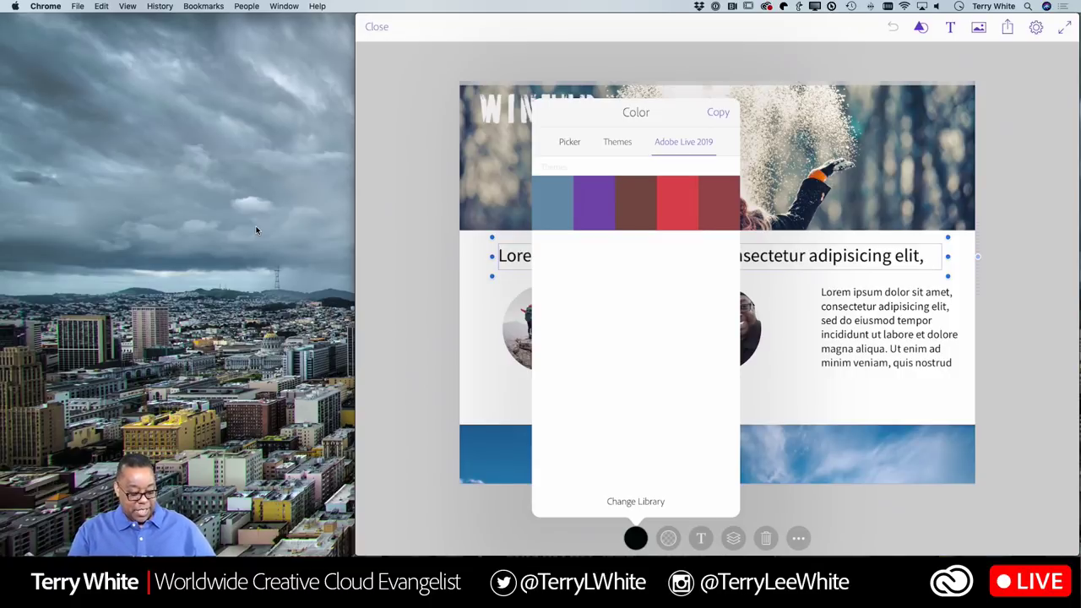
- Colour the headline text purple, then open the layout's sharing options
click(594, 218)
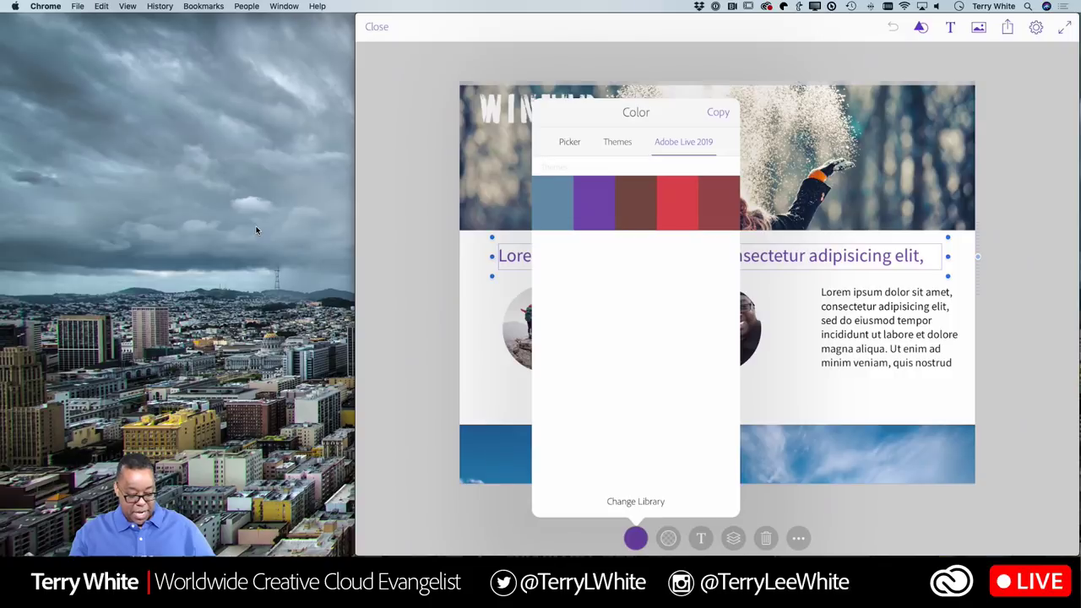
click(1033, 261)
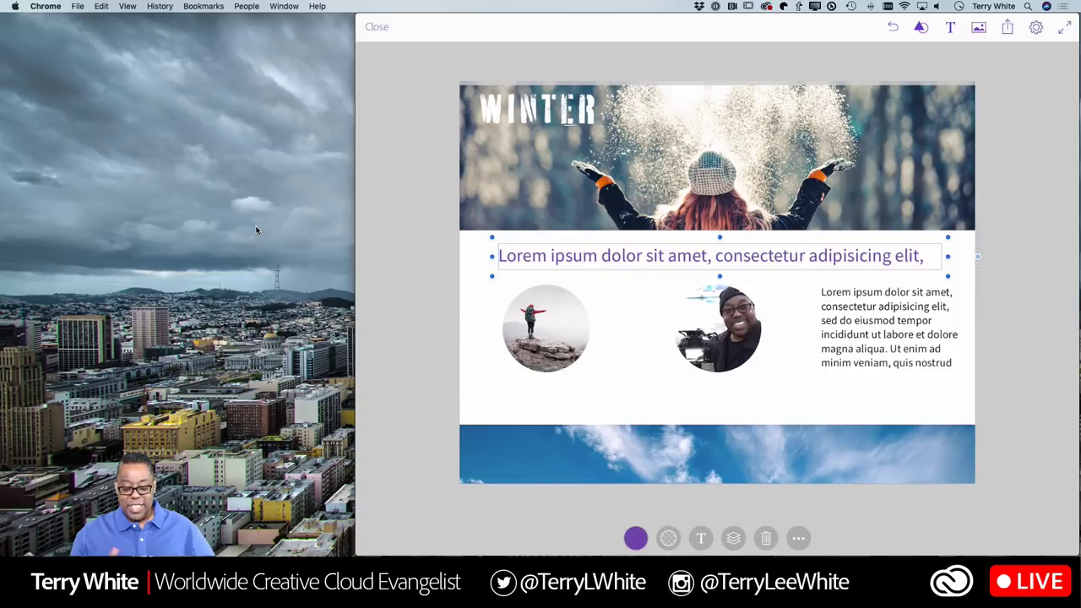
click(1007, 27)
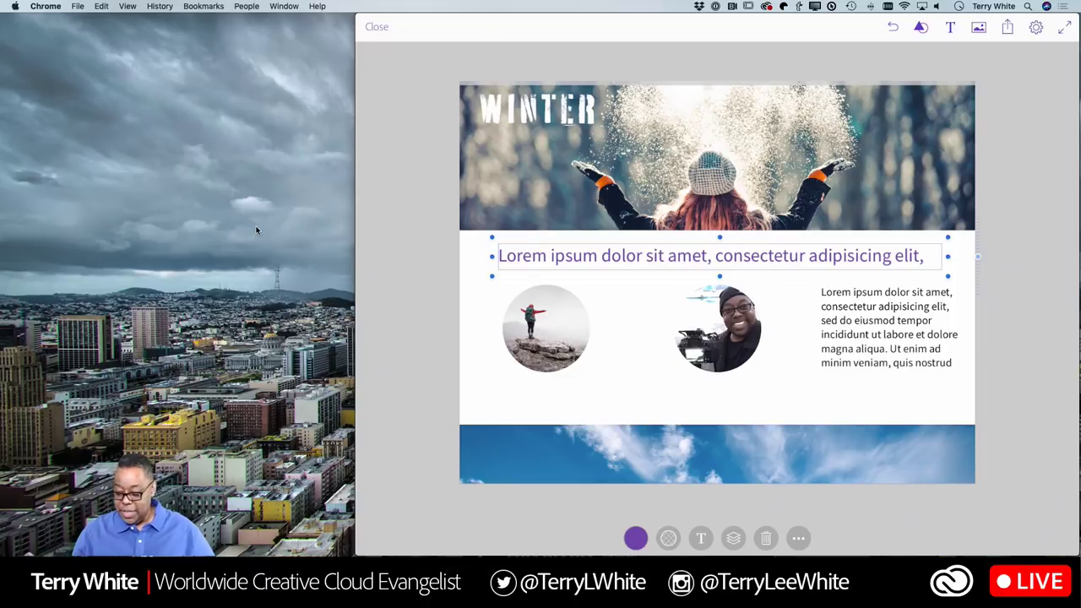
- Switch to InDesign and inspect the middle circle photo and purple headline frames
key(super+Tab)
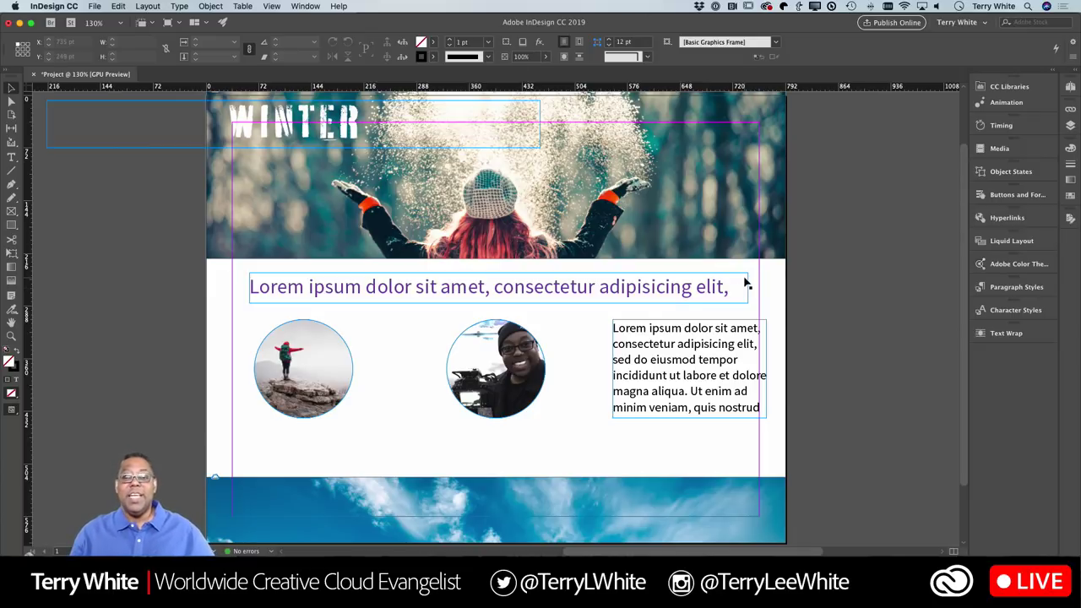
click(493, 329)
click(497, 289)
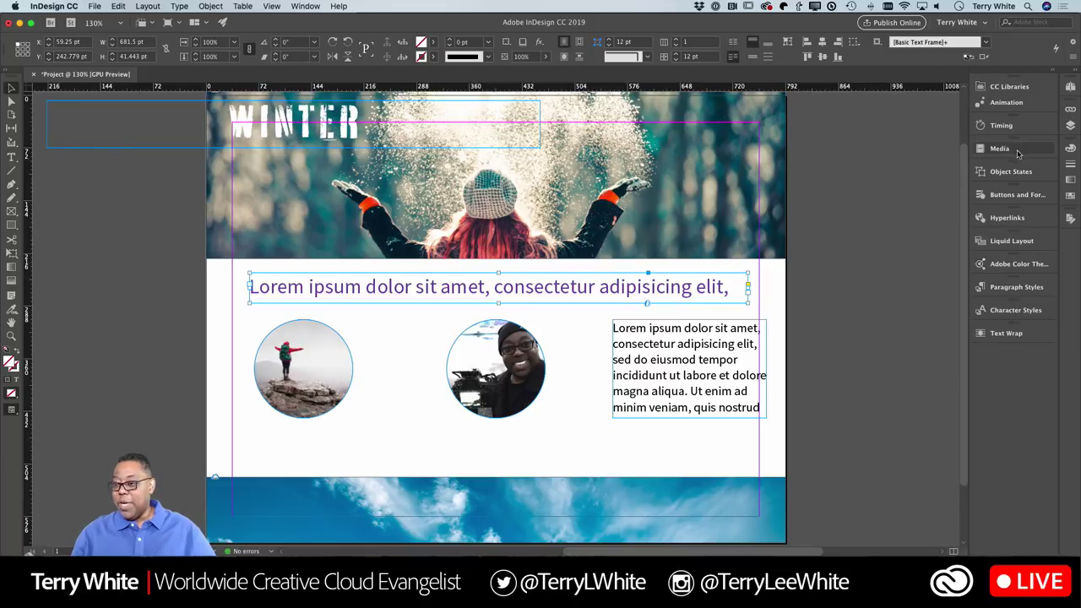
- Show the Adobe Live 2019 library in CC Libraries and drag WINTER down onto the hero
click(1009, 86)
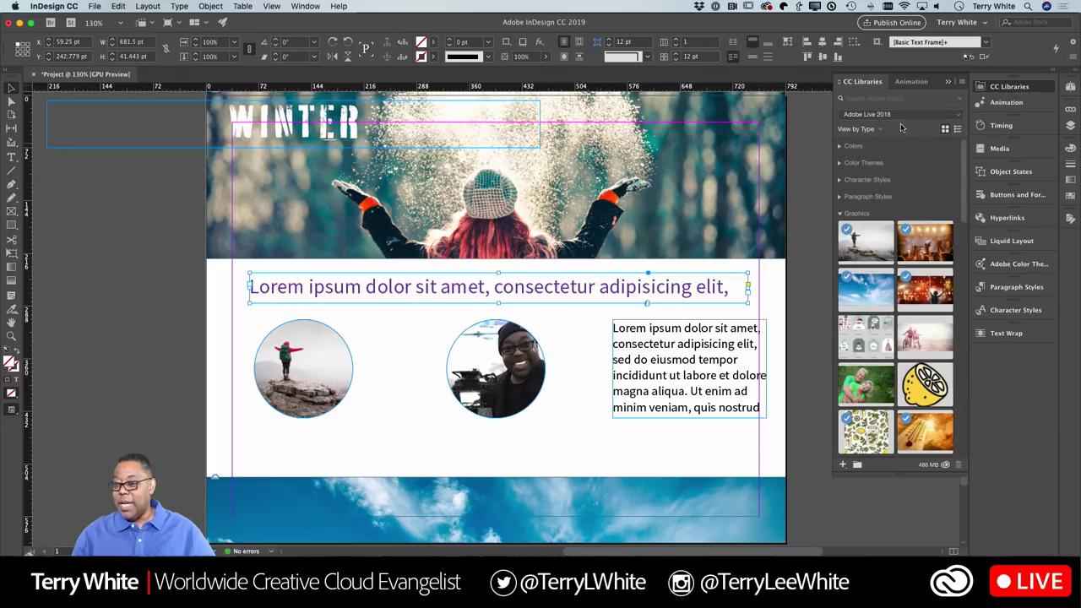
click(888, 118)
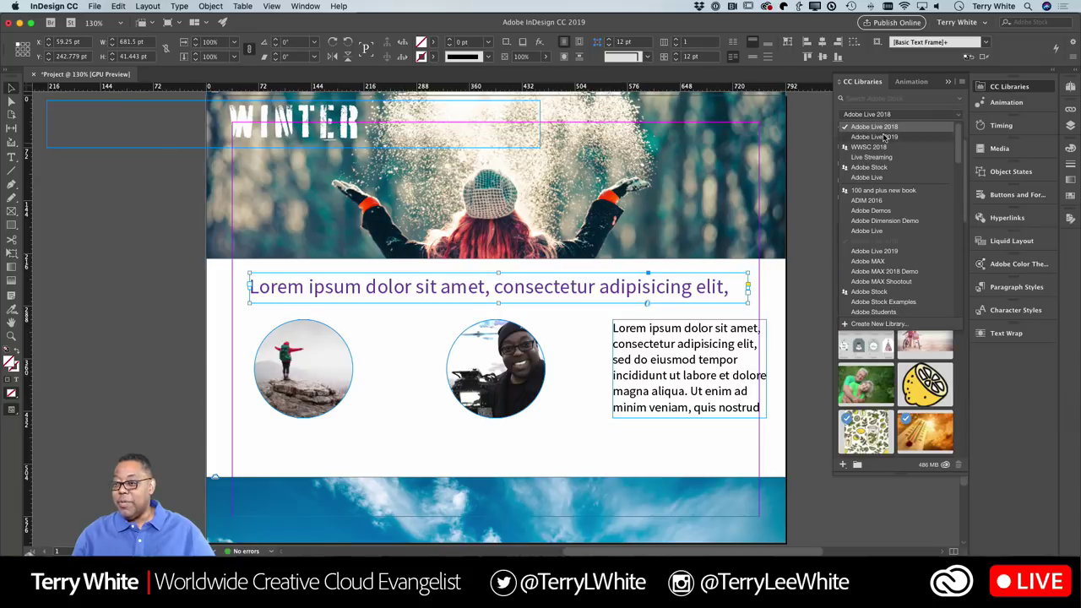
click(884, 137)
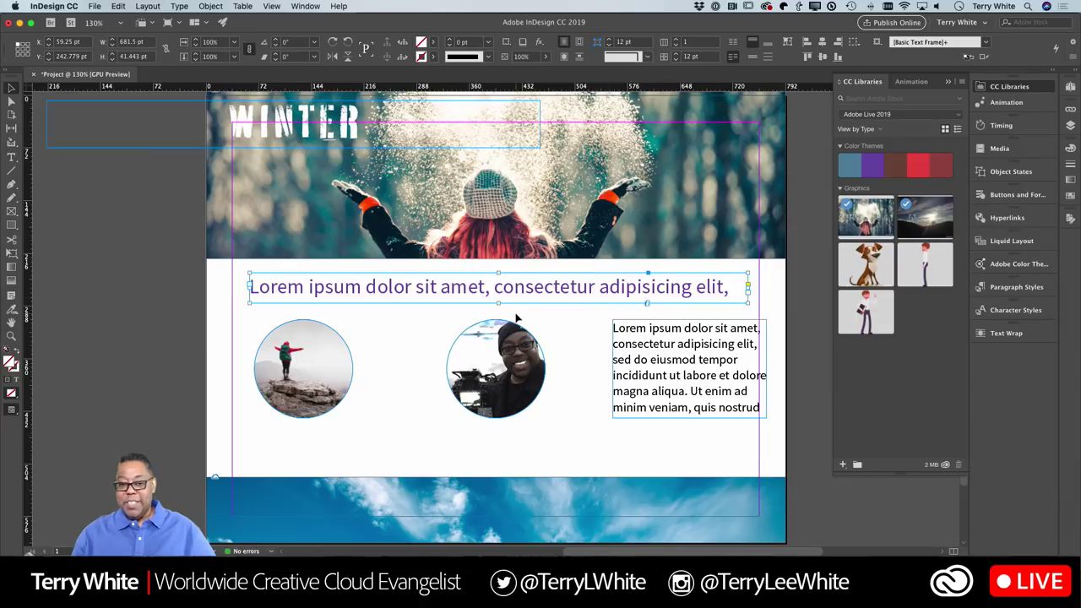
click(330, 133)
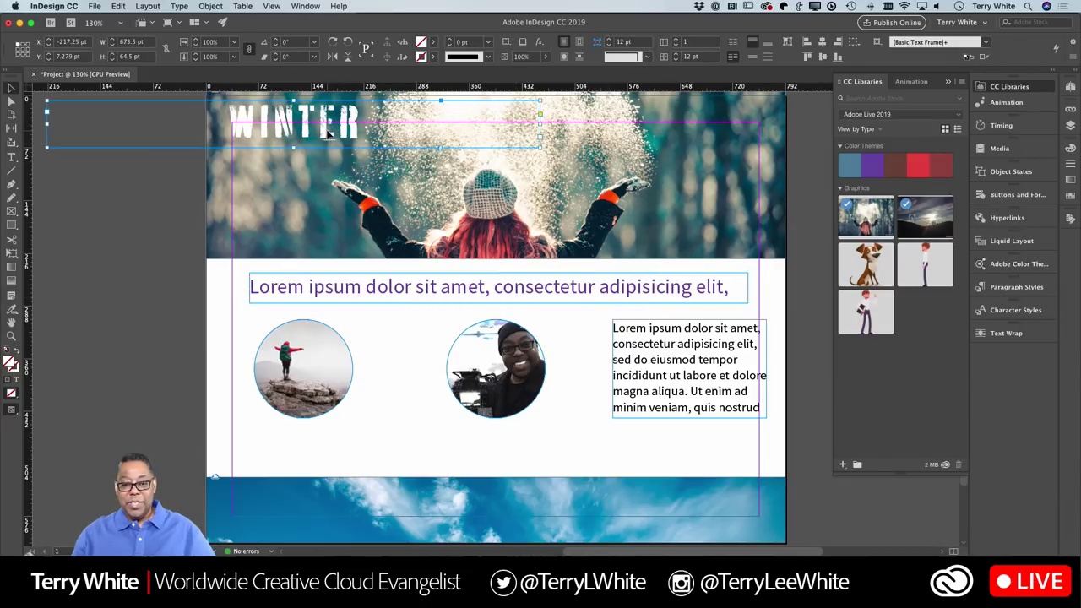
drag(330, 133, 486, 260)
- Extend the title to 'WINTER IS COMING' and shift it right to centre it on the hero
double_click(489, 230)
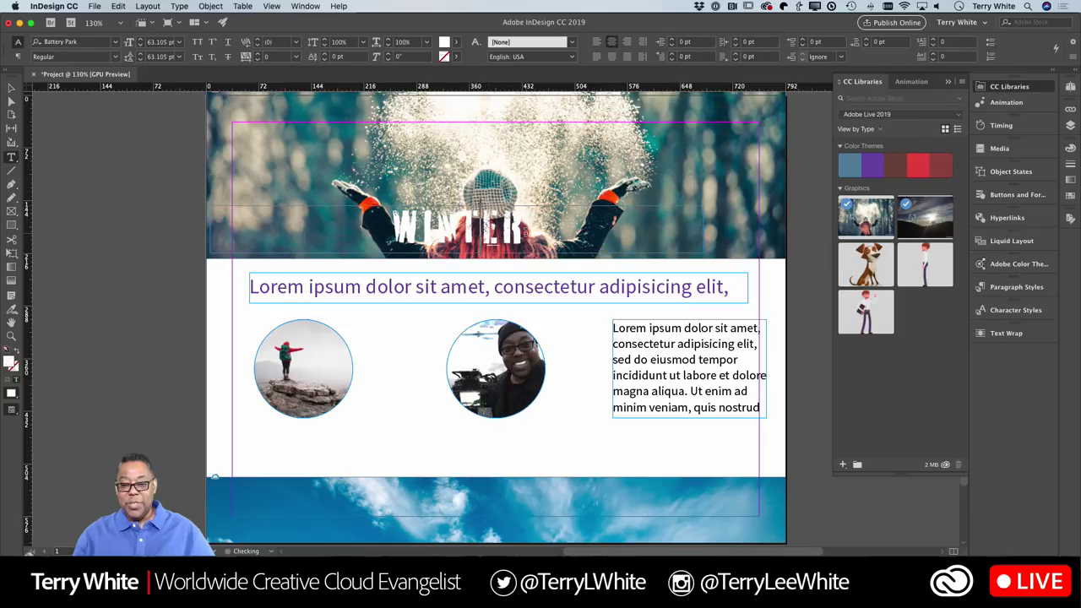
click(523, 230)
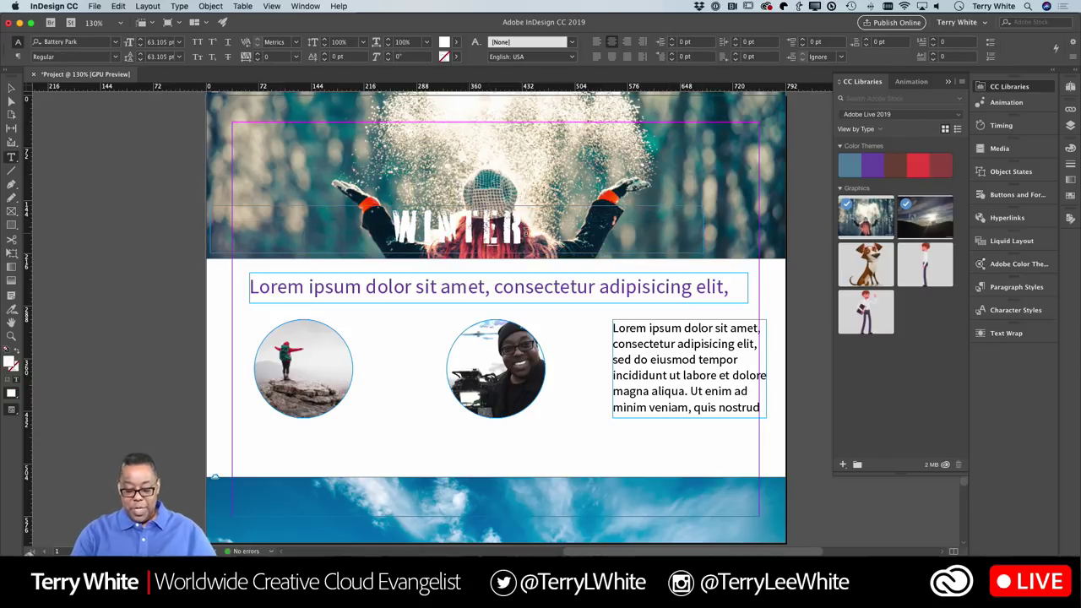
text(IS COMING)
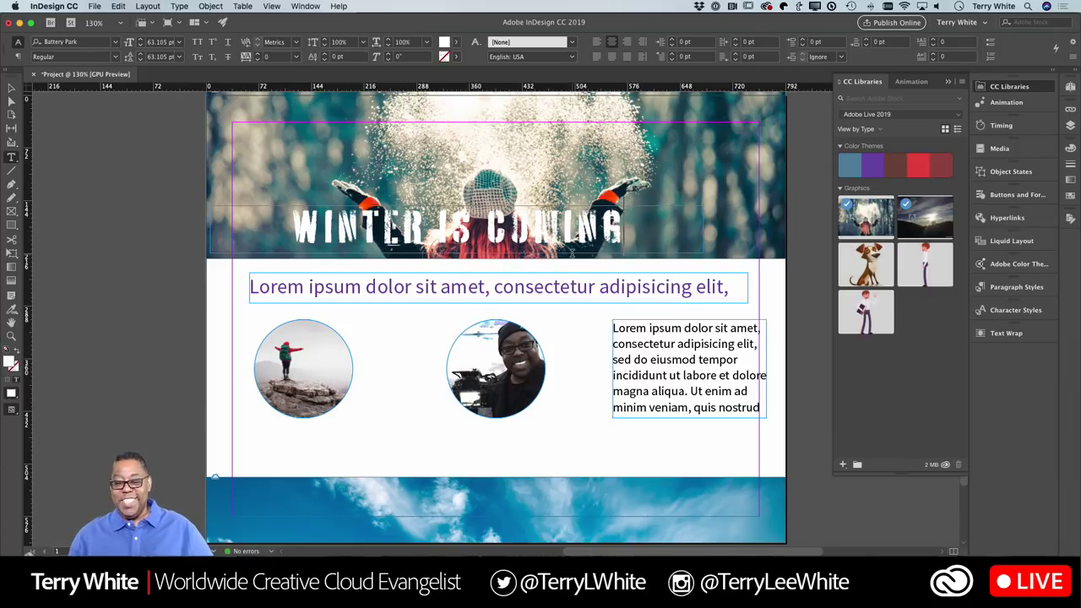
click(10, 87)
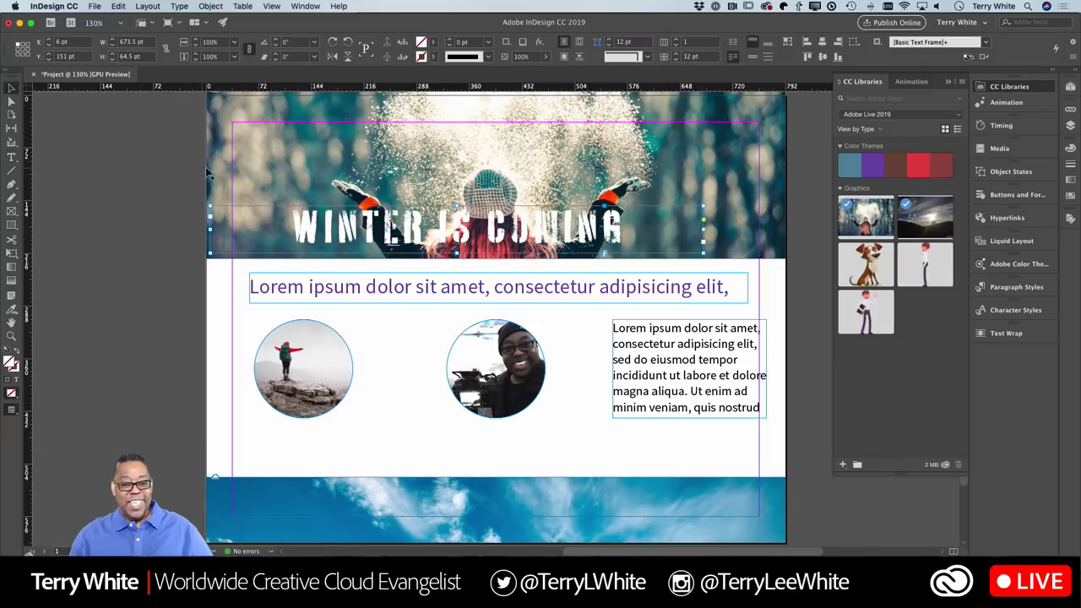
drag(293, 239, 335, 239)
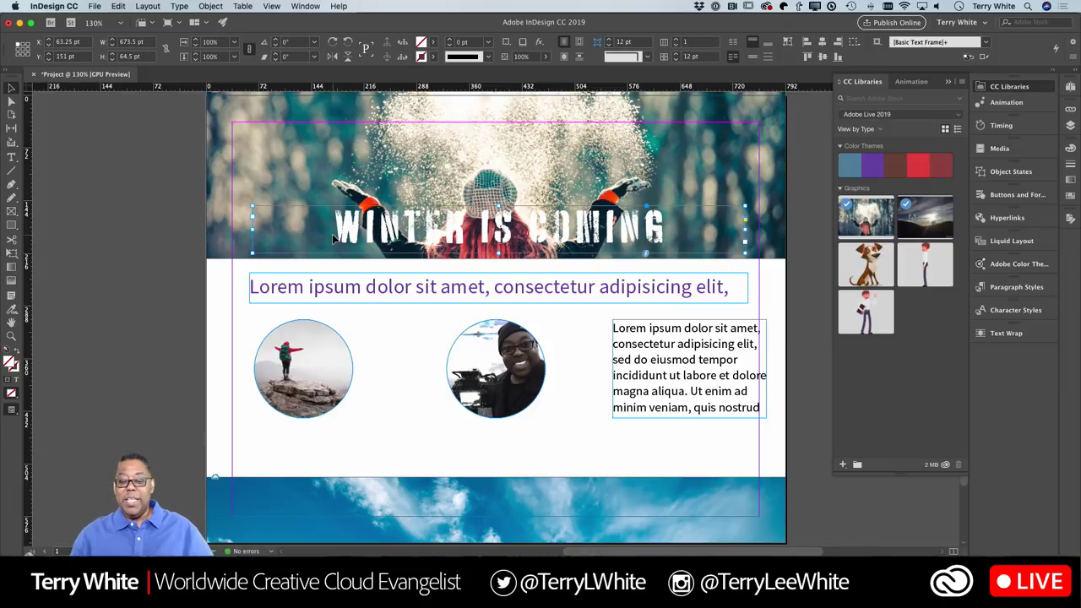
- Bring up the mirrored iPad showing the Capture camel shape's Refine screen
key(super+Tab)
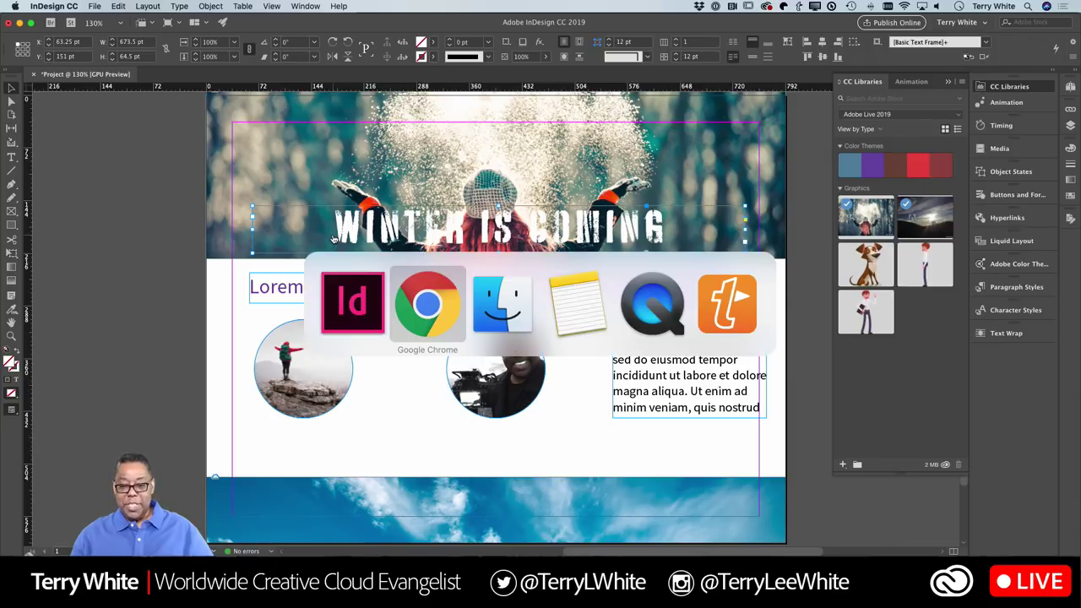
key(super+Tab)
key(super+Tab)
key(super+Tab)
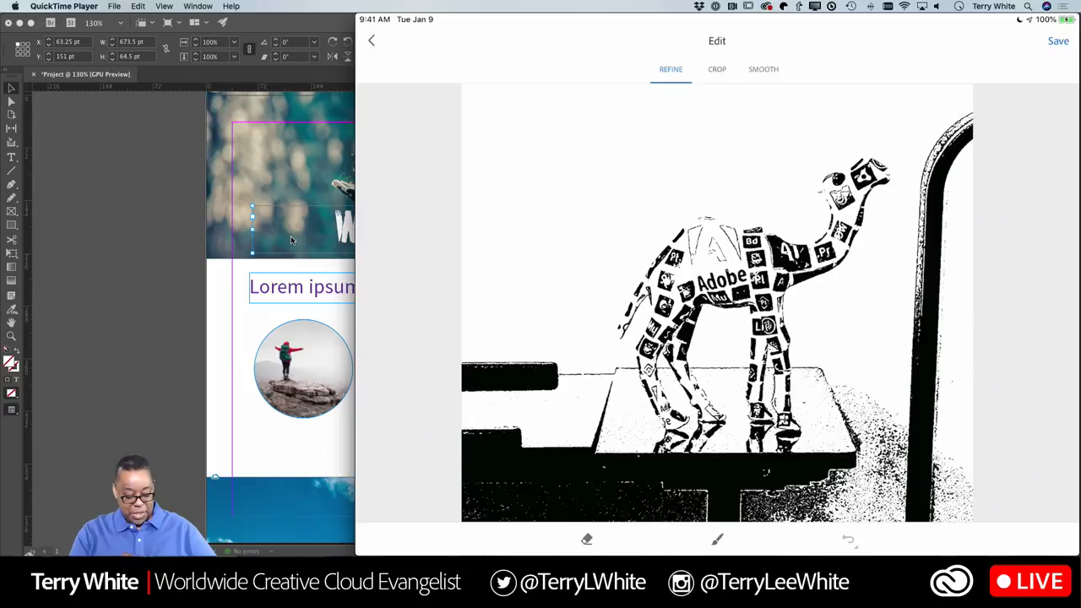
- Erase the horizon line around and to the right of the camel's legs
click(587, 539)
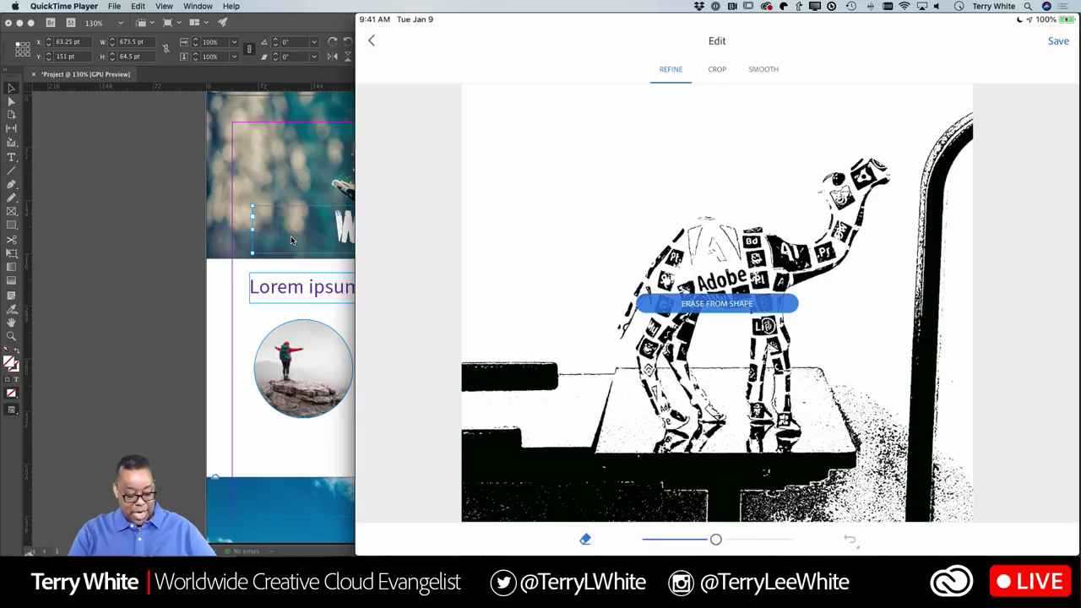
scroll(634, 384, up, 5)
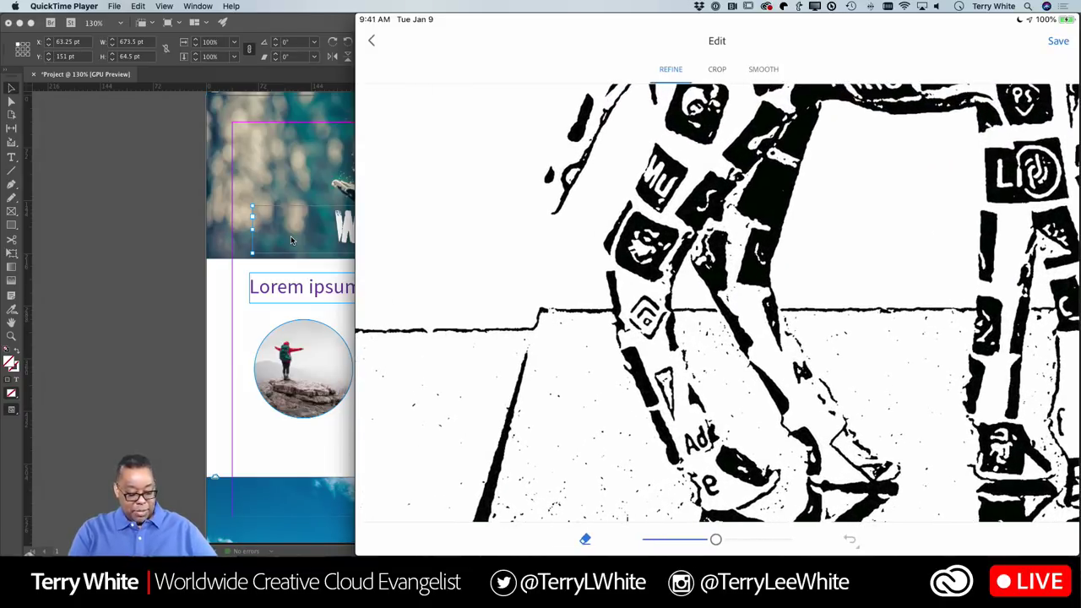
mouse_move(582, 353)
mouse_down()
mouse_move(579, 330)
mouse_move(596, 325)
mouse_up()
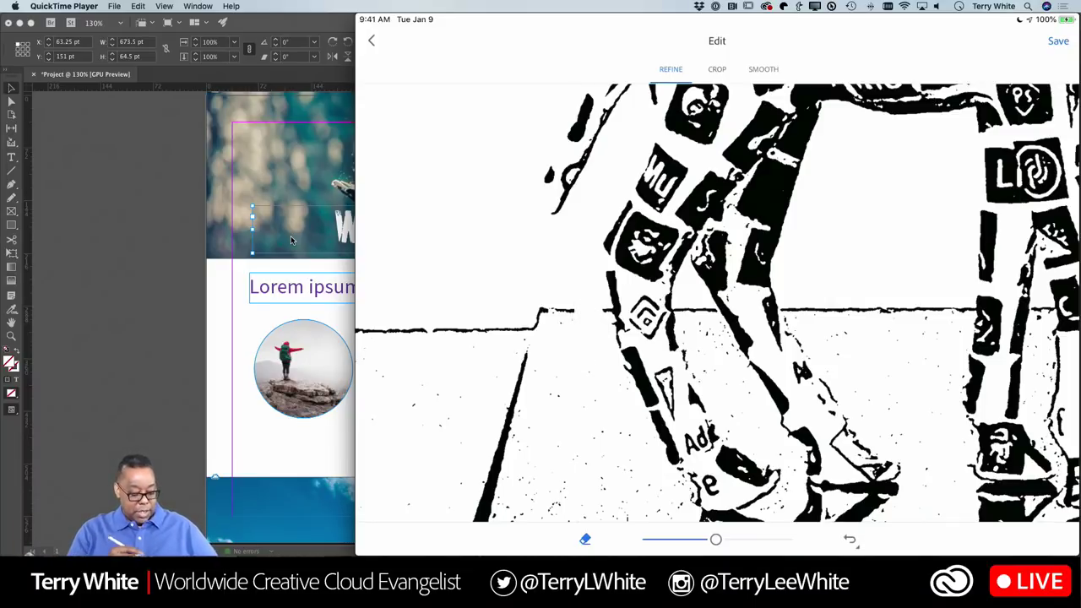
mouse_move(567, 346)
mouse_down()
mouse_move(571, 302)
mouse_move(535, 364)
mouse_move(566, 418)
mouse_move(588, 463)
mouse_up()
drag(612, 409, 599, 315)
click(690, 307)
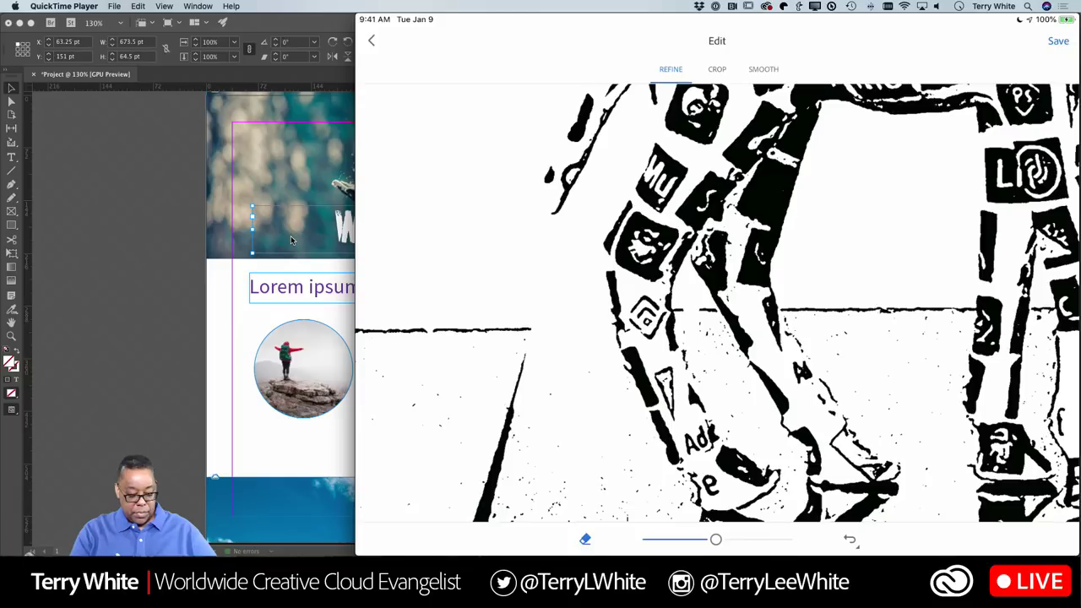
drag(701, 311, 969, 310)
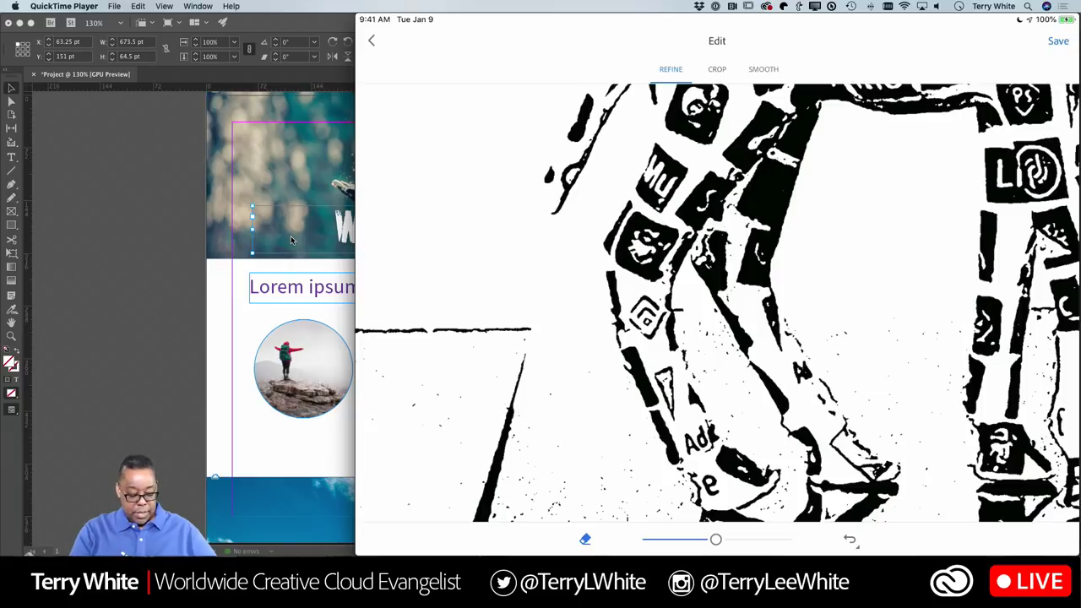
- Erase the black rock edge beside the camel's back legs
click(689, 313)
click(687, 313)
click(682, 311)
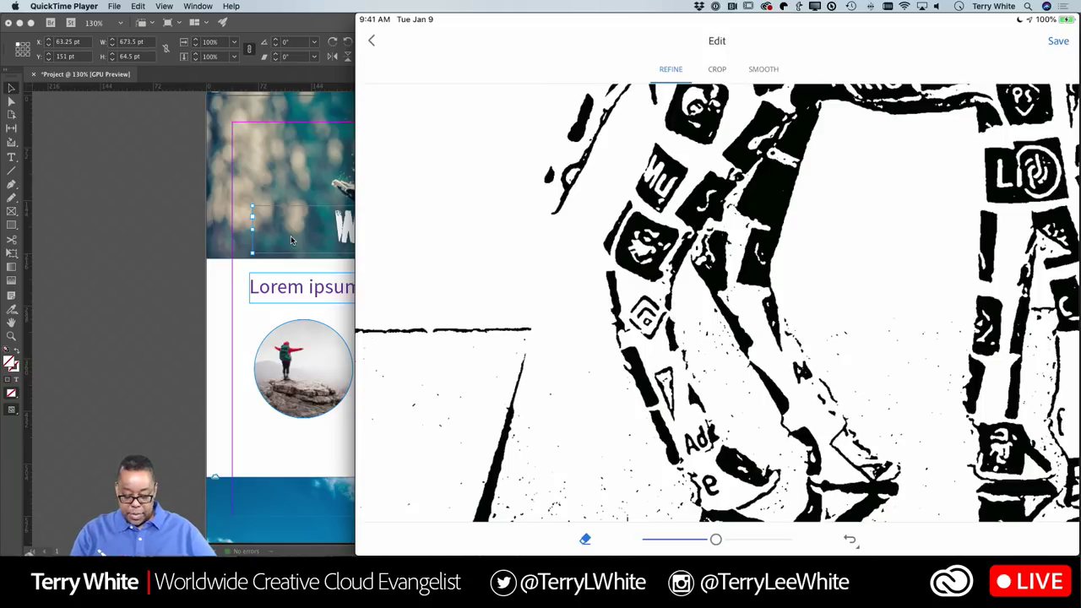
drag(717, 304, 502, 291)
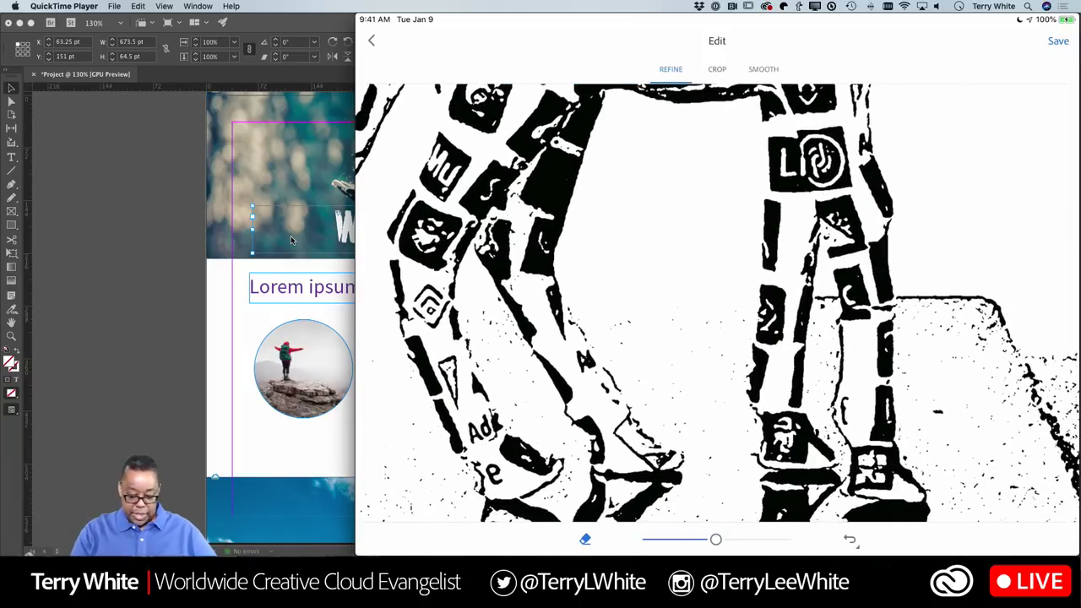
click(919, 328)
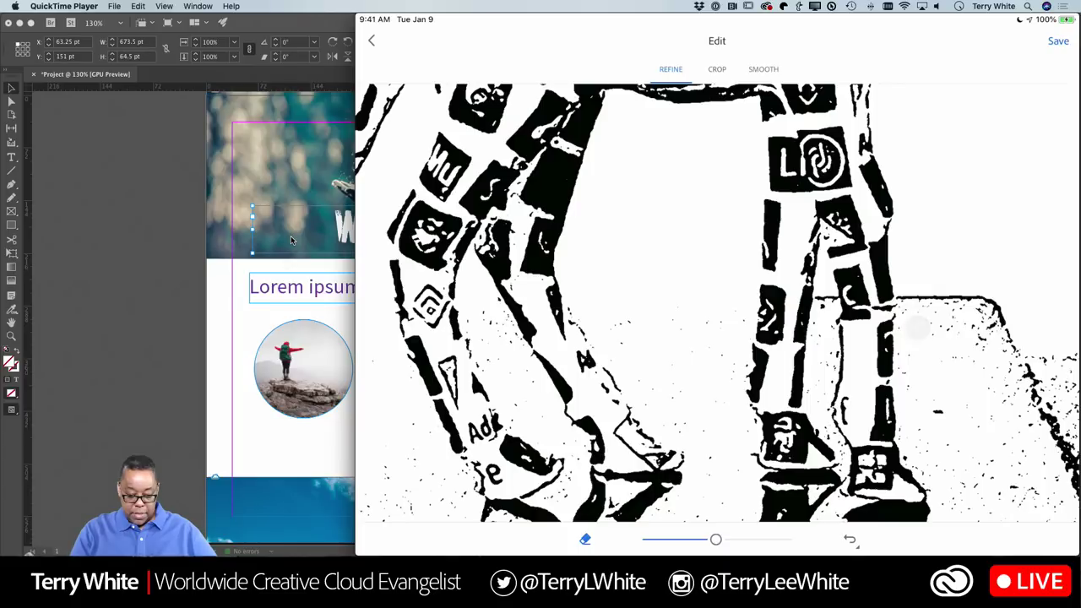
click(944, 300)
mouse_move(944, 300)
mouse_down()
mouse_move(907, 302)
mouse_move(921, 296)
mouse_move(1009, 342)
mouse_move(988, 313)
mouse_move(1022, 419)
mouse_up()
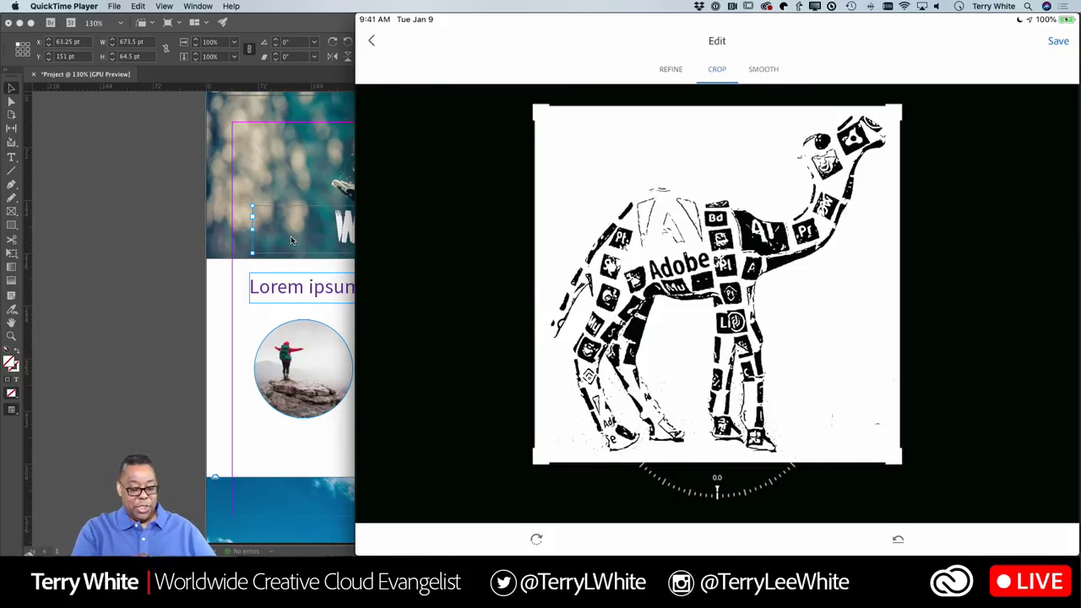
- Turn on edge smoothing for the captured camel shape in Adobe Capture
click(762, 69)
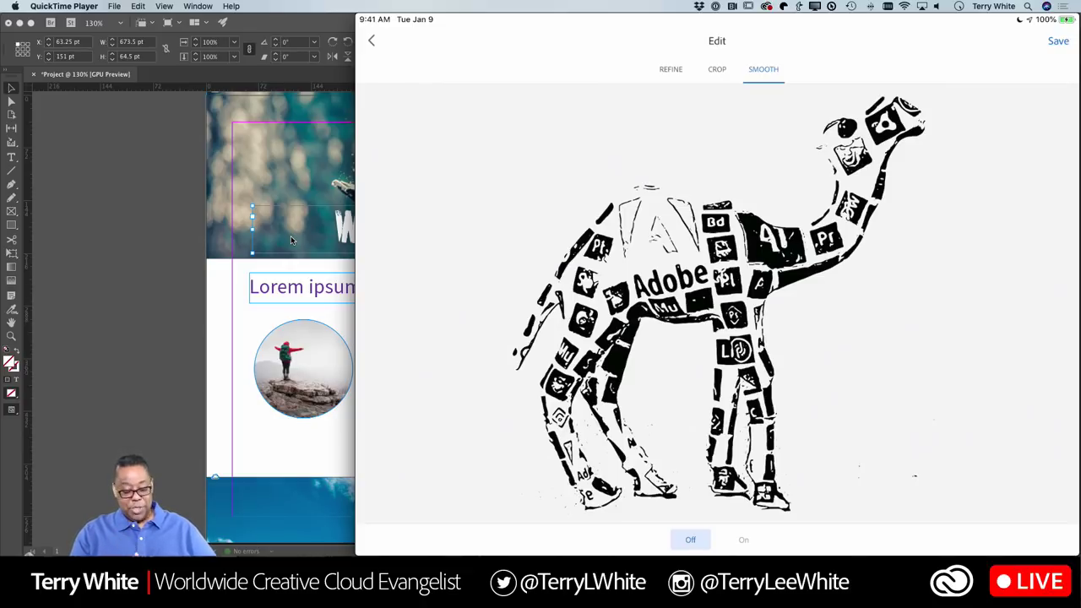
click(743, 539)
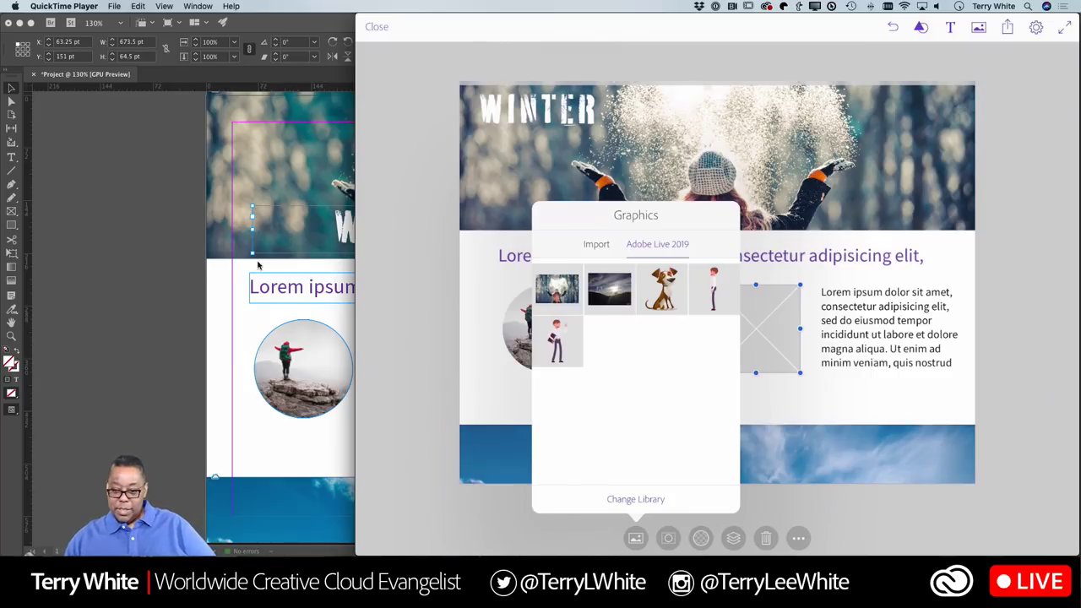
- Close the tablet mirror view and return to InDesign
click(216, 284)
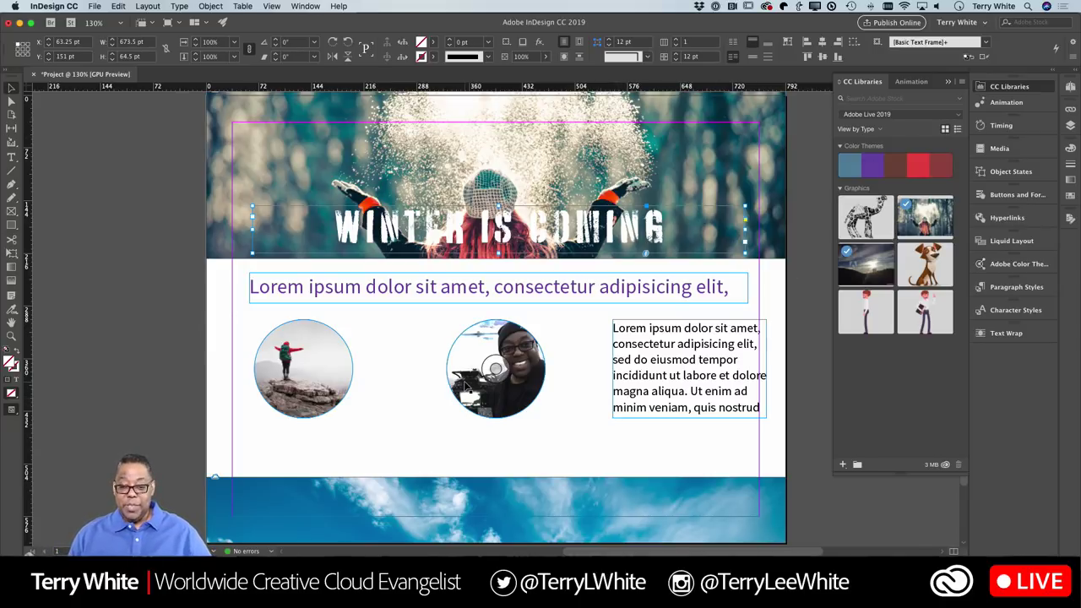
- Shift the portrait circle left and place Shape 1 from CC Libraries in a drawn frame
drag(465, 385, 382, 381)
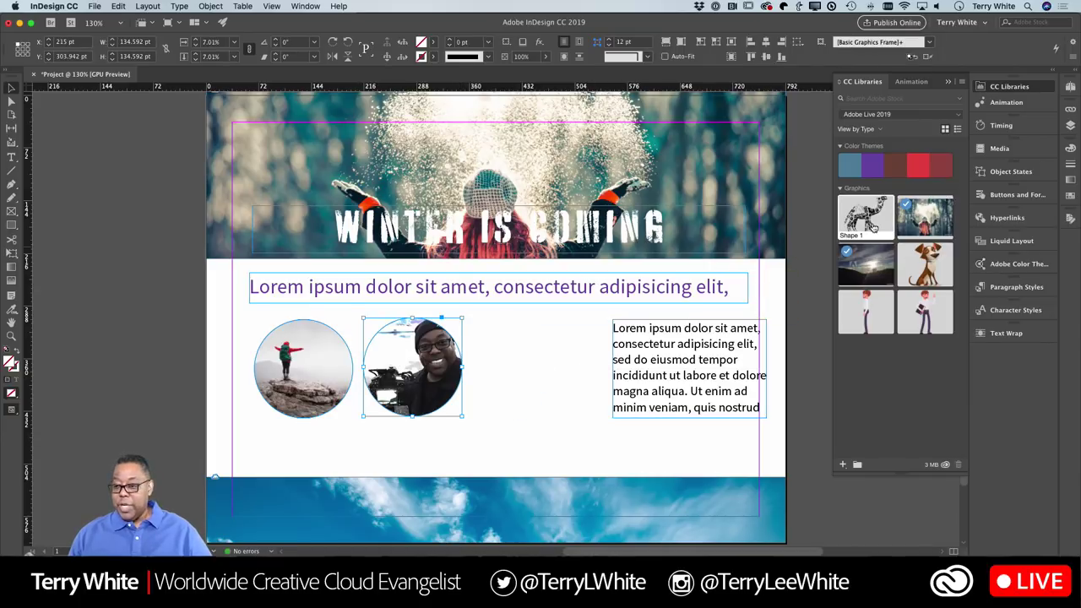
drag(874, 226, 516, 373)
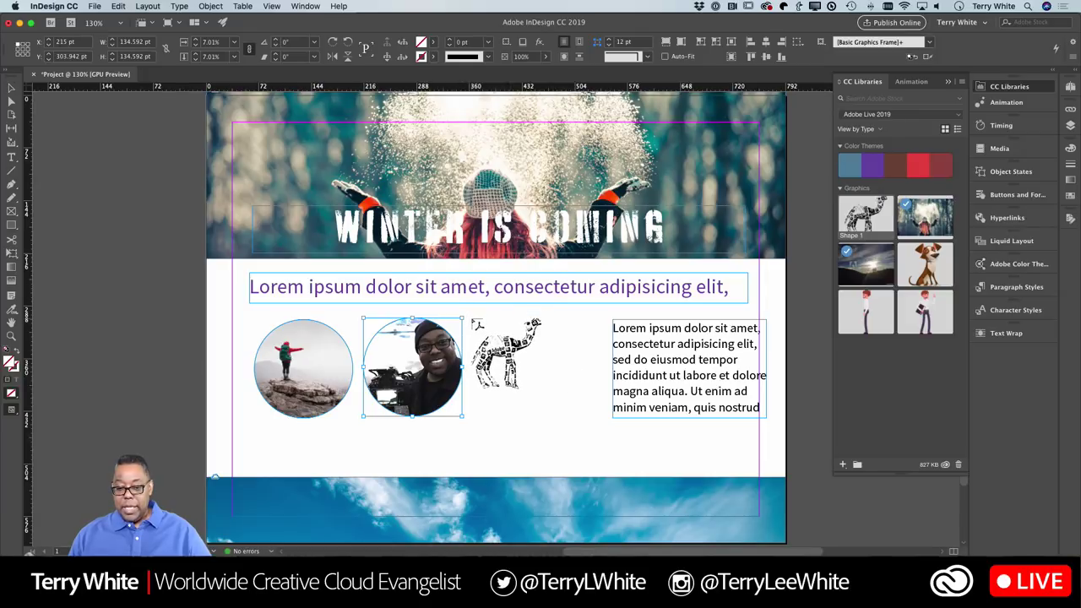
drag(472, 320, 574, 400)
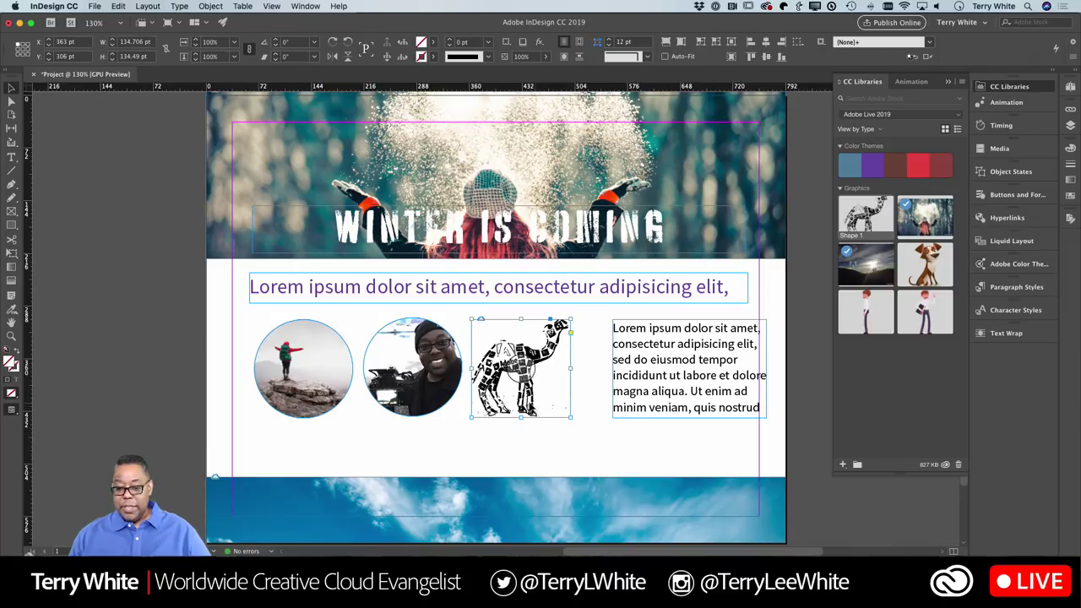
- Position the camel between the two circle photos and nudge the portrait circle closer
drag(530, 409, 550, 409)
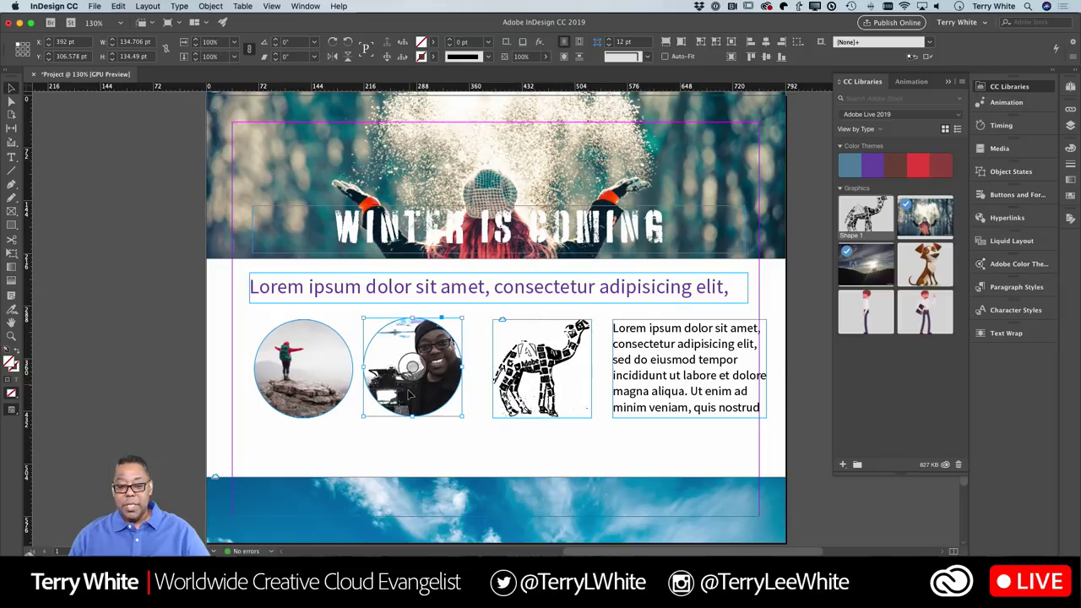
drag(535, 397, 372, 393)
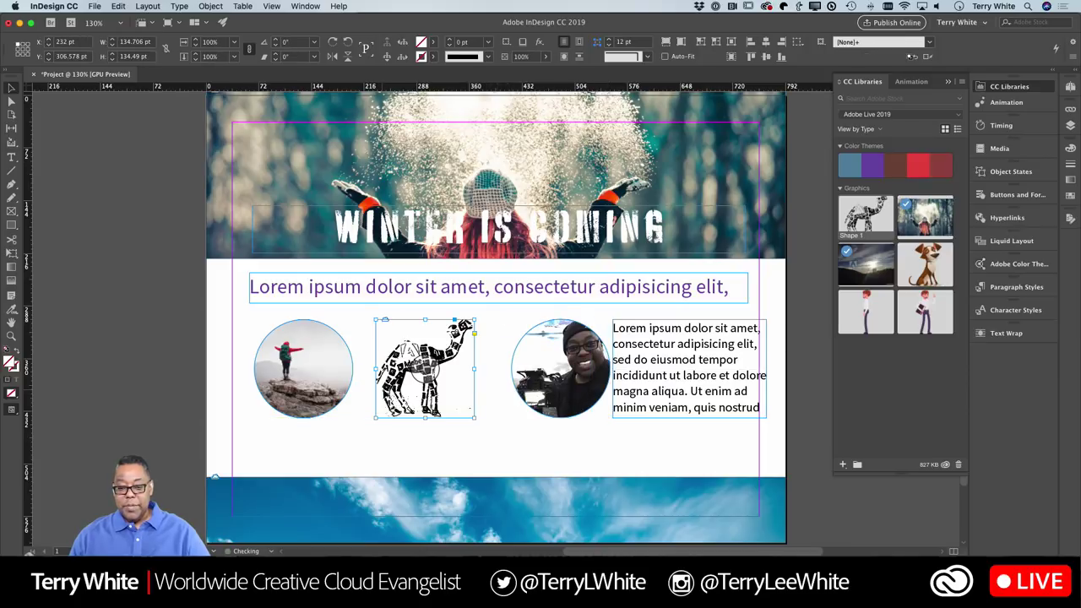
click(507, 420)
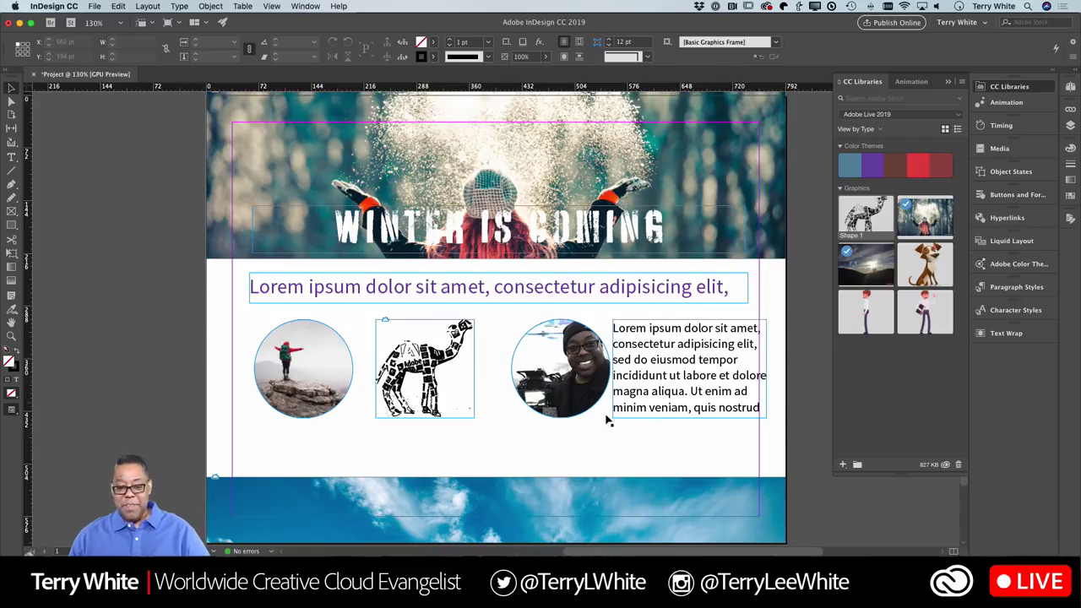
drag(549, 404, 534, 403)
click(582, 457)
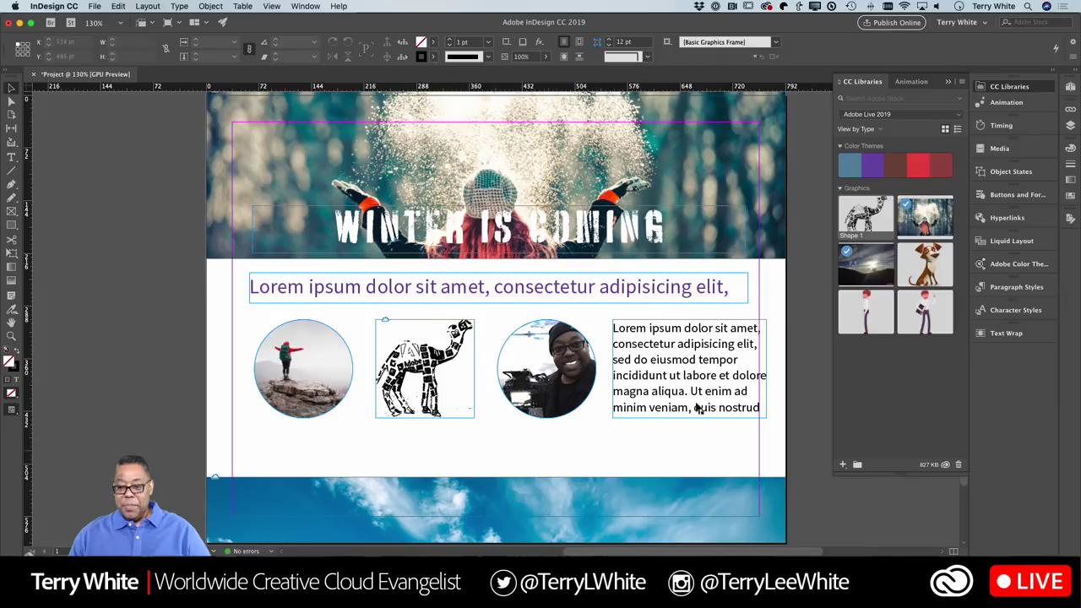